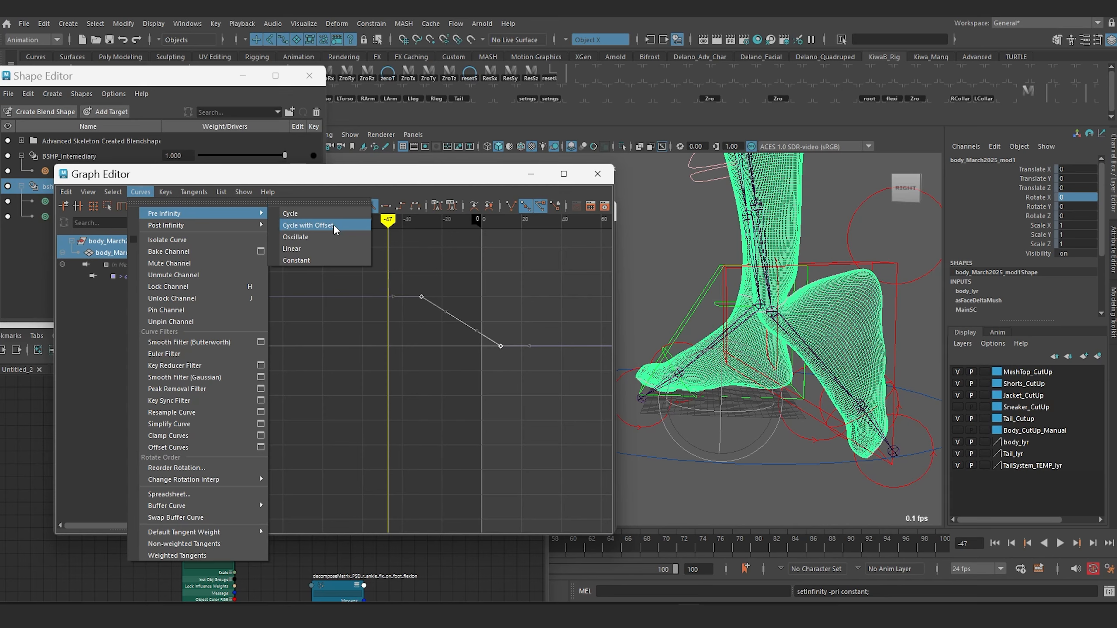
- Set the pre-infinity of the left ankle's driven curve to Cycle with Offset
click(333, 224)
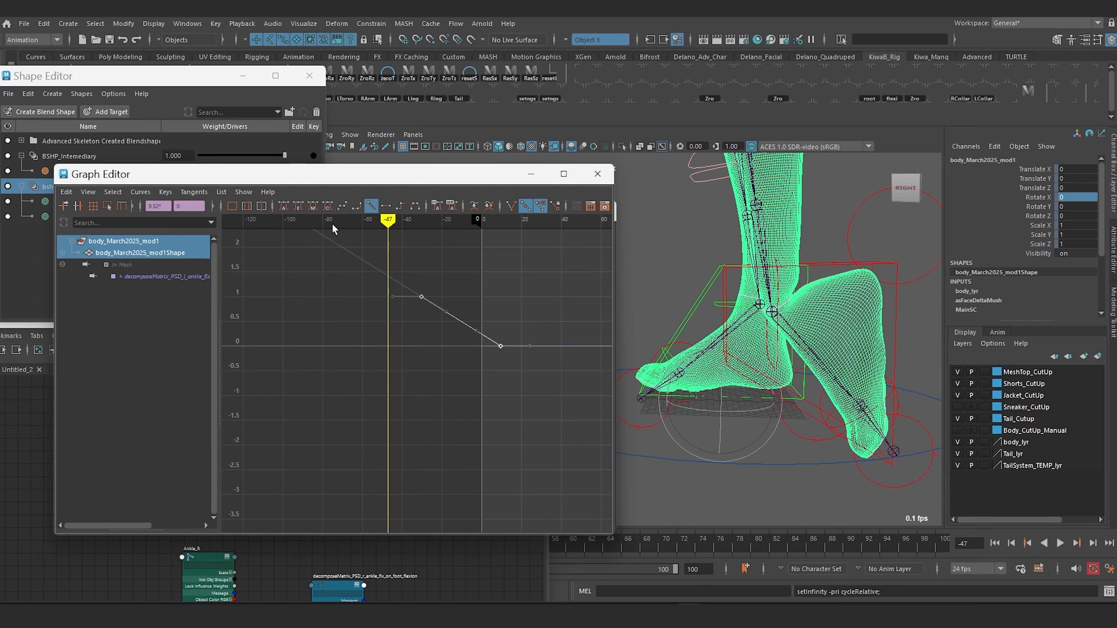
scroll(730, 301, up, 2)
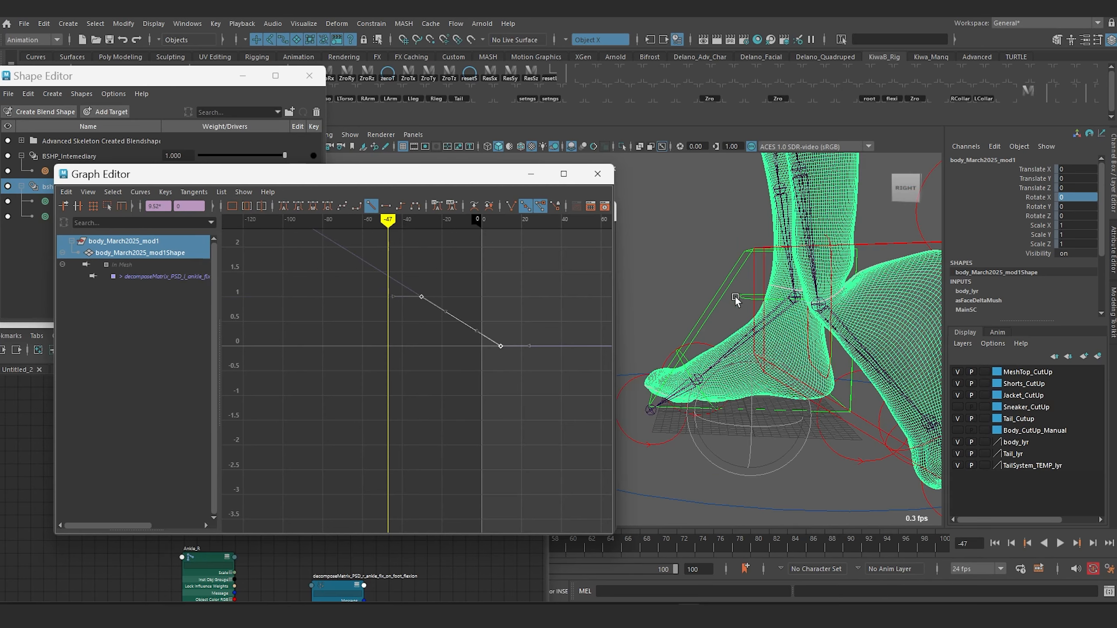
alt+drag(775, 297, 785, 264)
scroll(766, 279, down, 2)
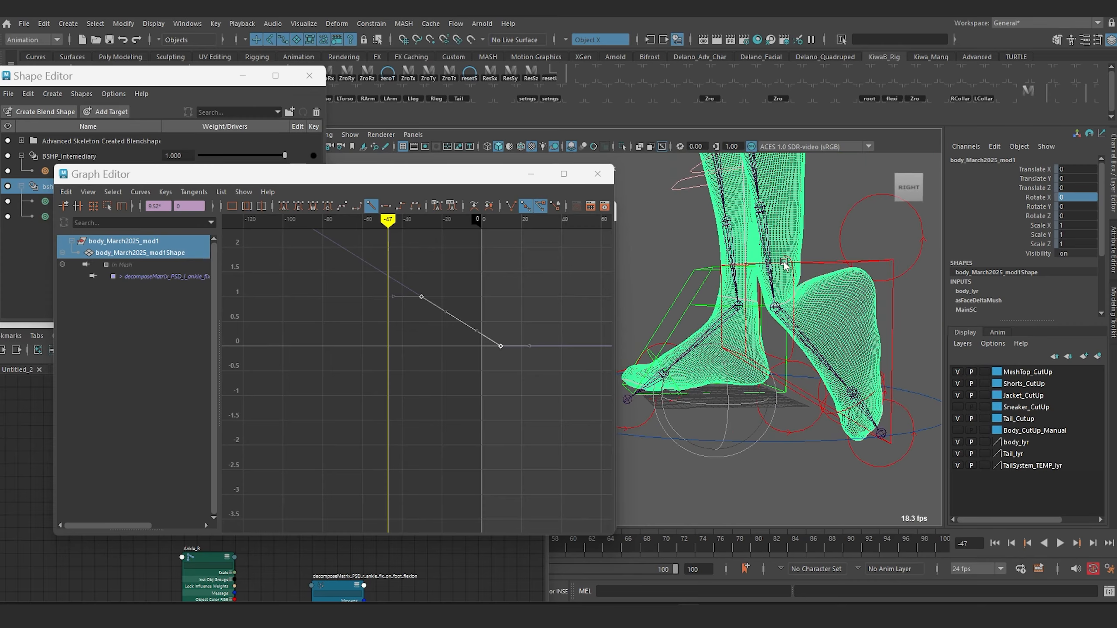
- Swing the left leg IK control around X, ending at about 28, to test its ankle corrective shape
click(828, 263)
alt+middle_drag(829, 265, 850, 307)
alt+drag(850, 307, 837, 318)
drag(746, 329, 769, 269)
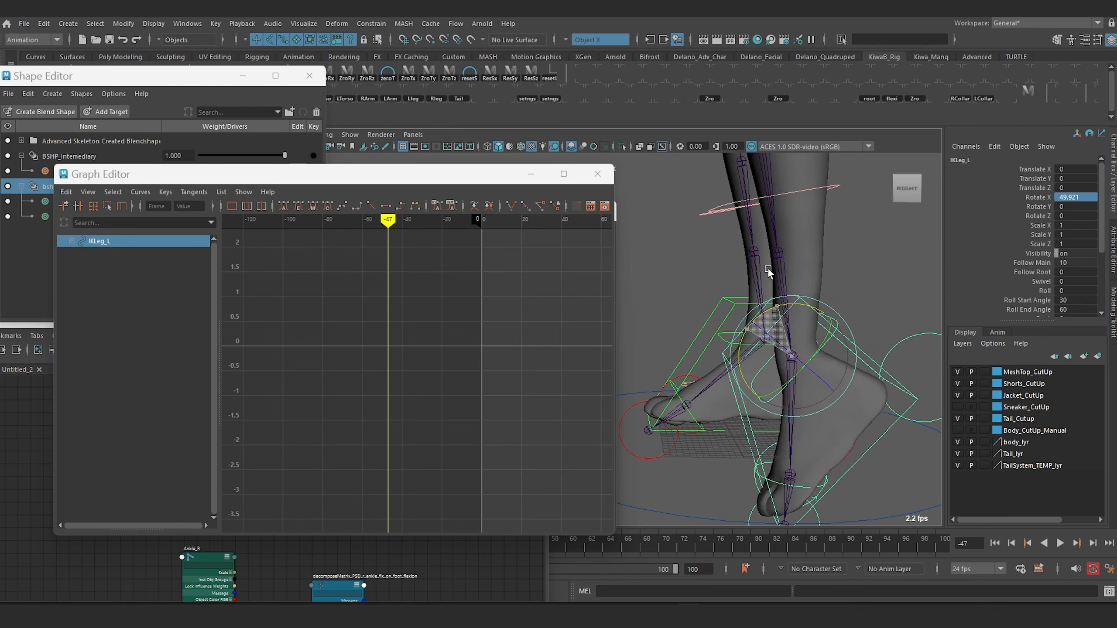
alt+drag(746, 372, 753, 348)
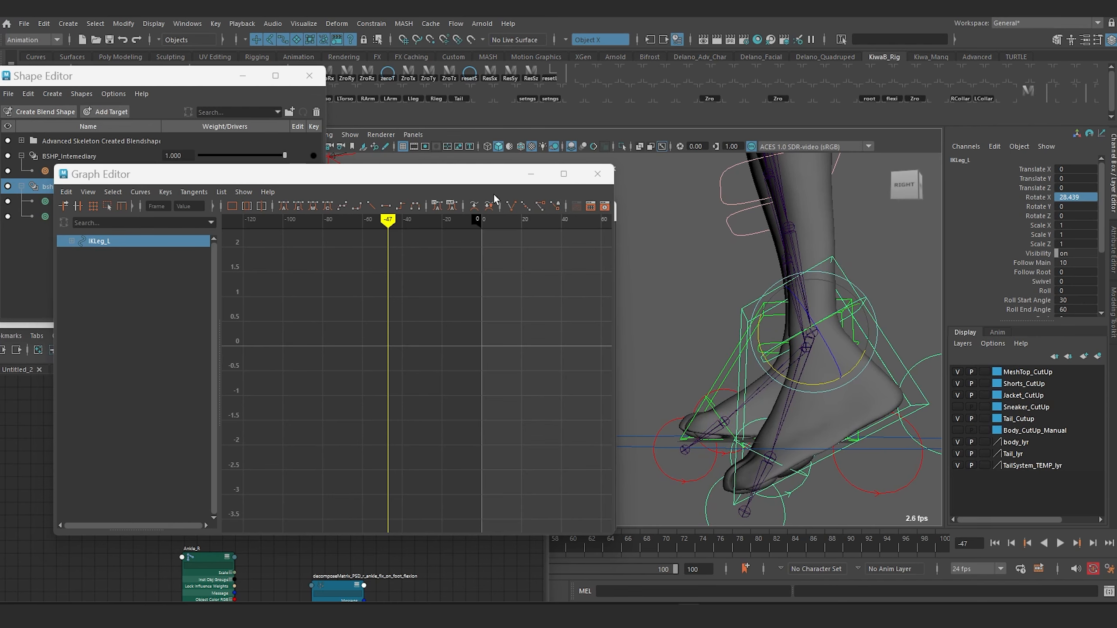
- Set Rotate X of the left leg IK control to 0
drag(439, 178, 461, 276)
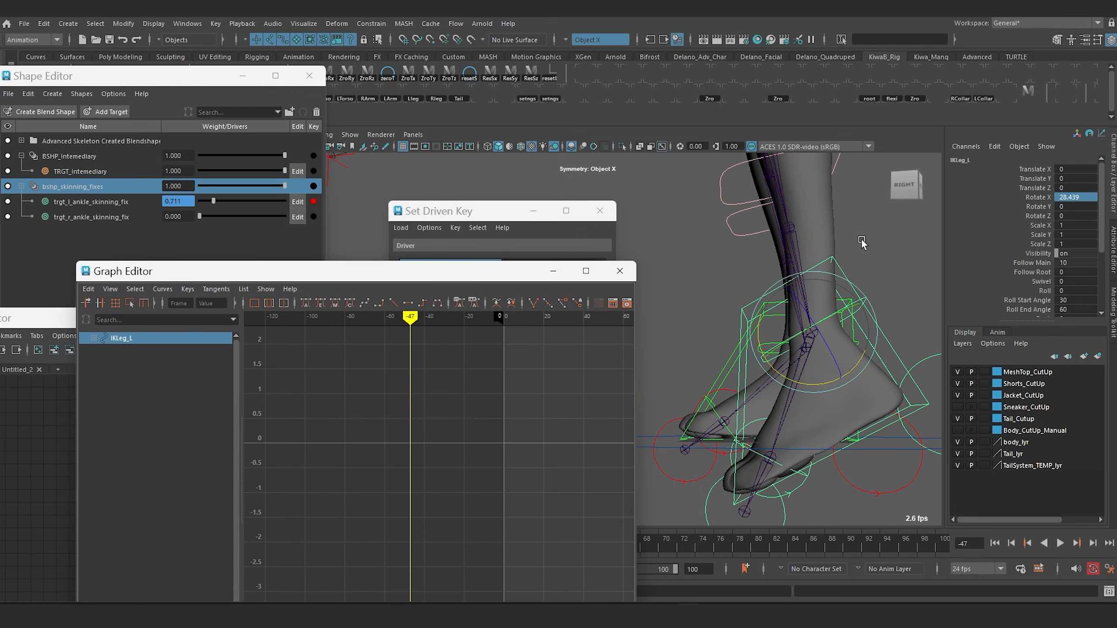
double_click(1077, 197)
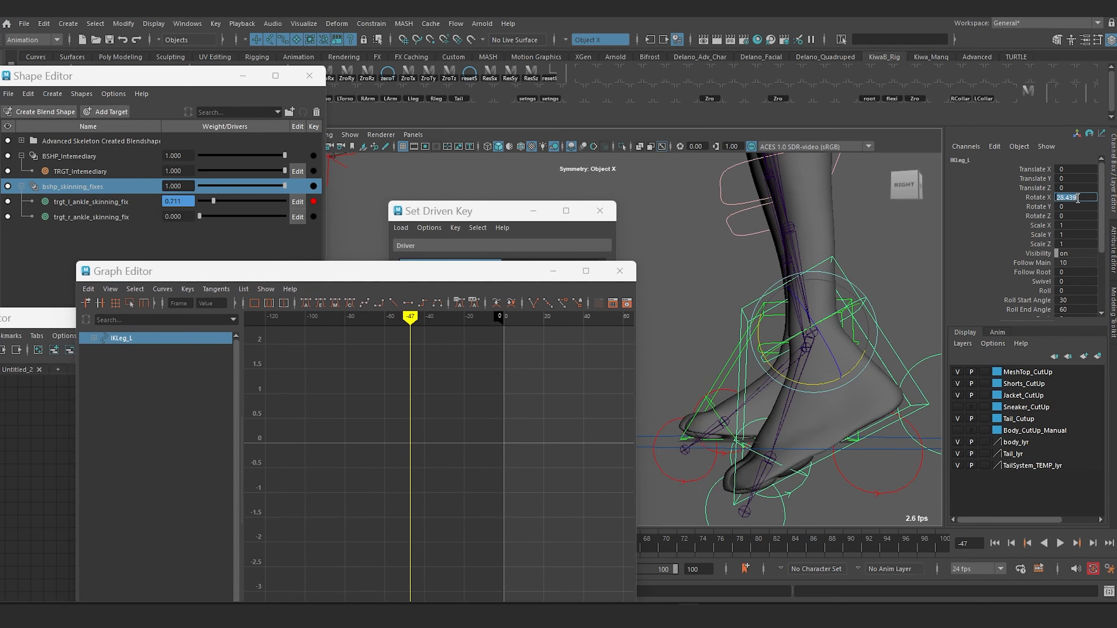
text(0)
key(Return)
alt+drag(792, 352, 761, 340)
alt+middle_drag(751, 338, 862, 353)
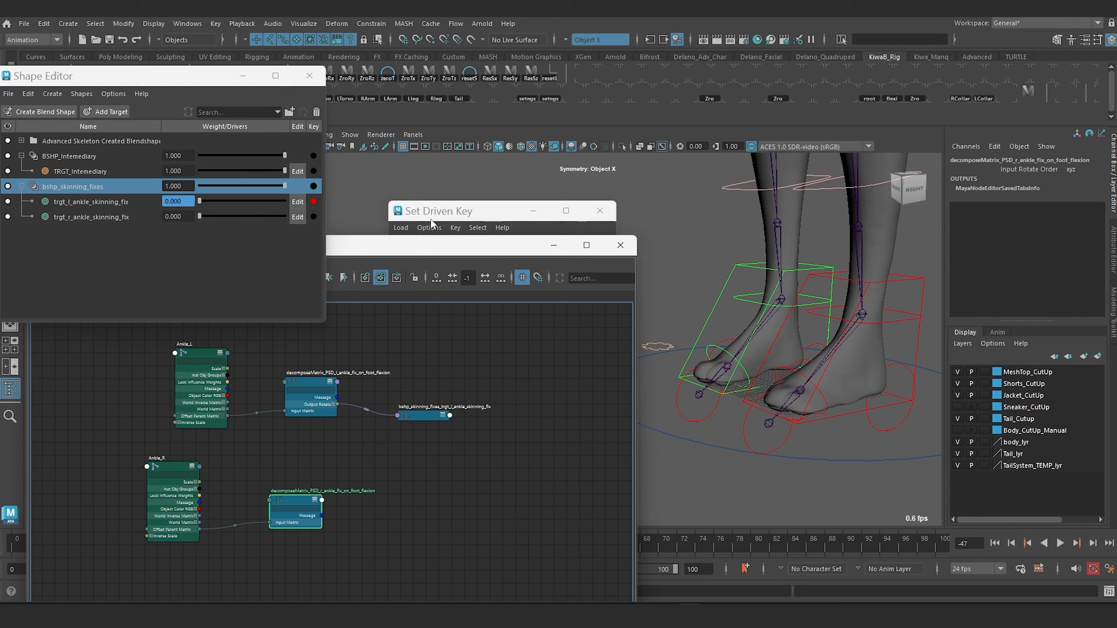
- Load the right ankle decomposeMatrix as driver and key its Output Rotate Z against trgt_r_ankle_skinning_fix in the neutral pose
click(437, 217)
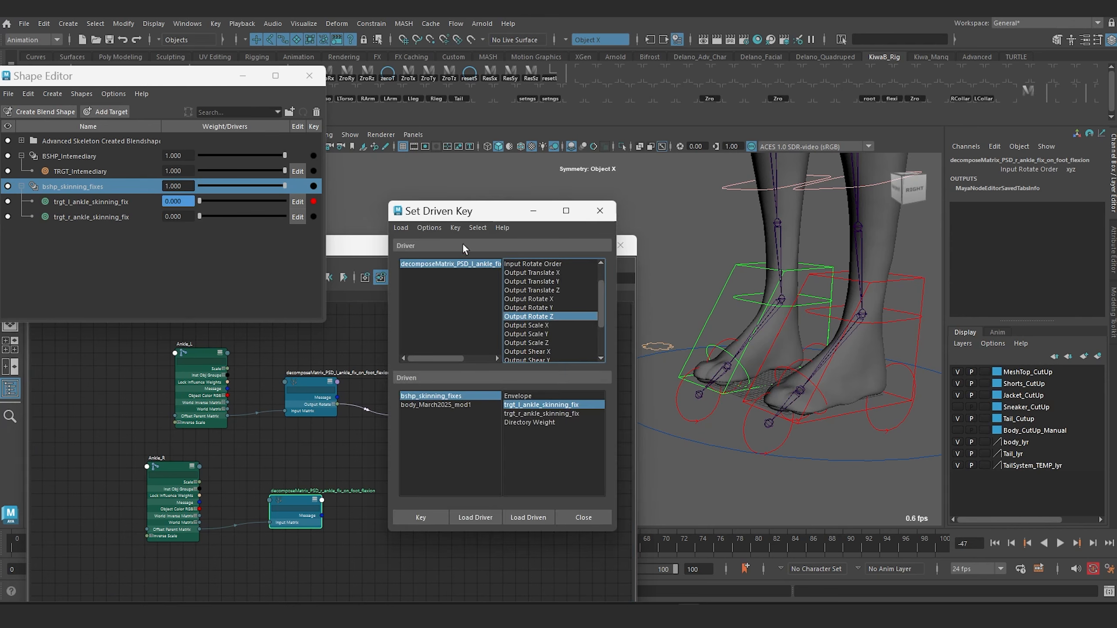
click(475, 518)
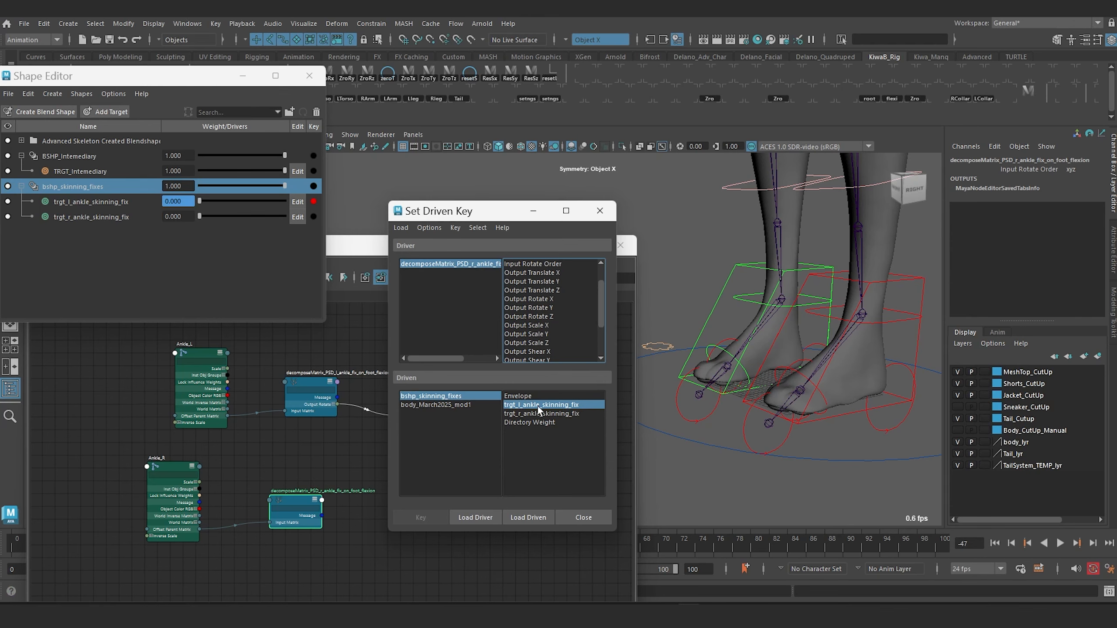
click(559, 413)
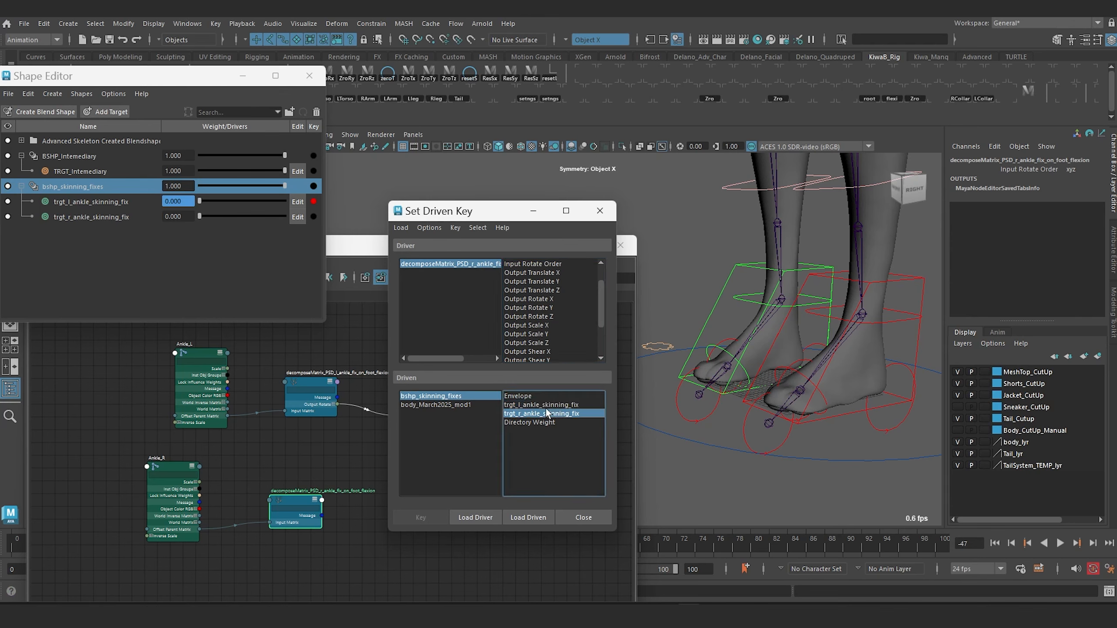
click(534, 315)
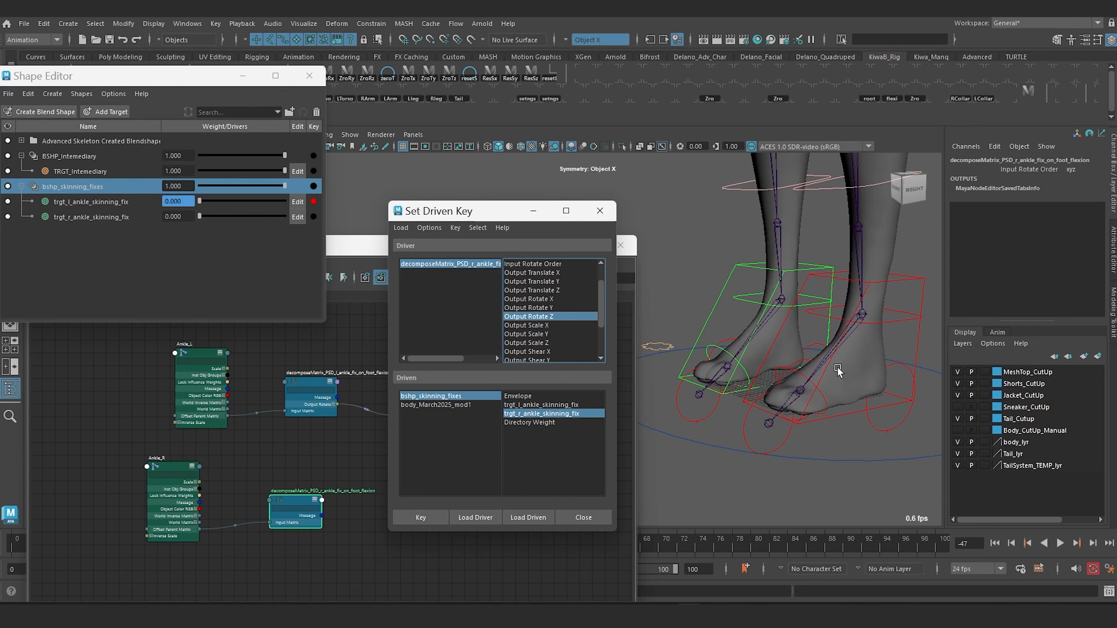
click(420, 518)
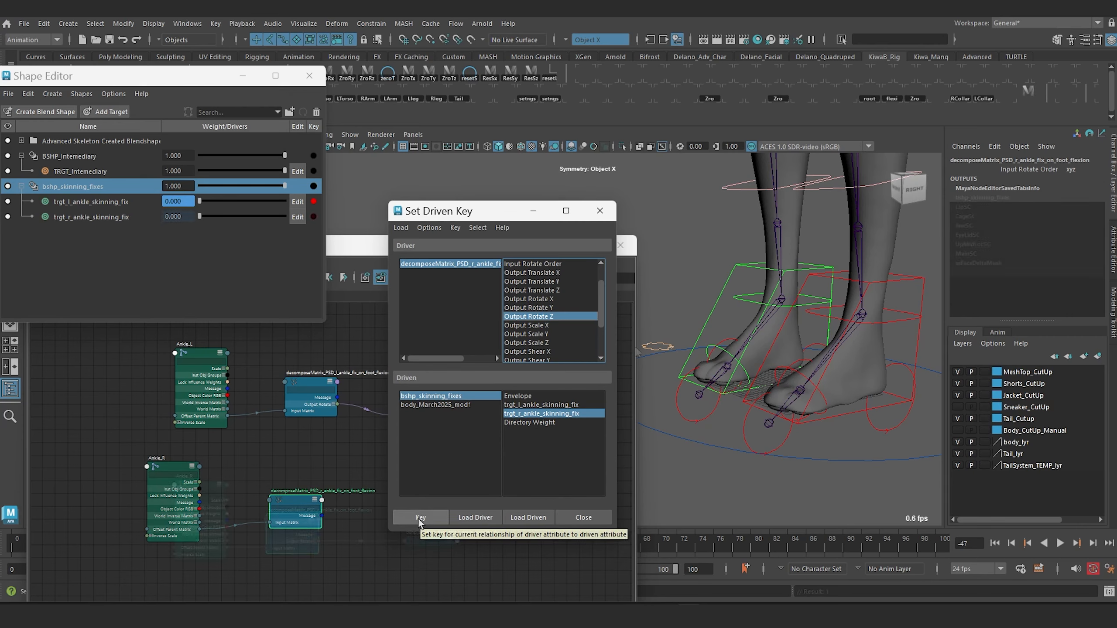
- Set Rotate X of the right leg IK control to 40
click(720, 301)
drag(760, 261, 737, 286)
click(1073, 197)
text(-40)
key(Return)
text(40)
key(Return)
- Set the trgt_r_ankle_skinning_fix weight to -1 and set a driven key for this flexed pose
alt+drag(836, 264, 655, 304)
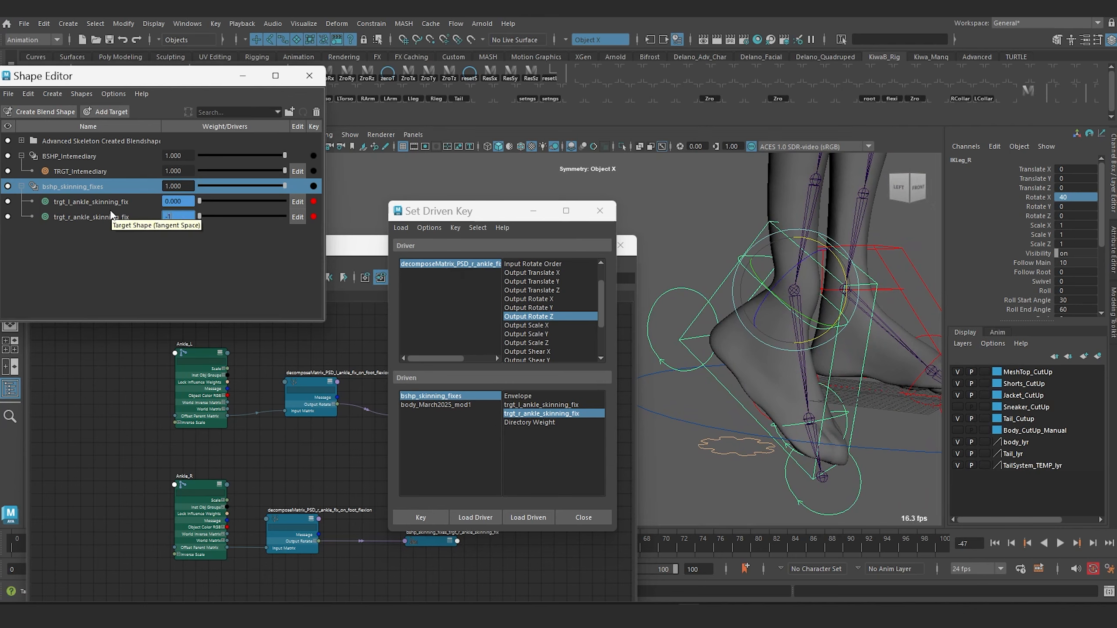
key(Return)
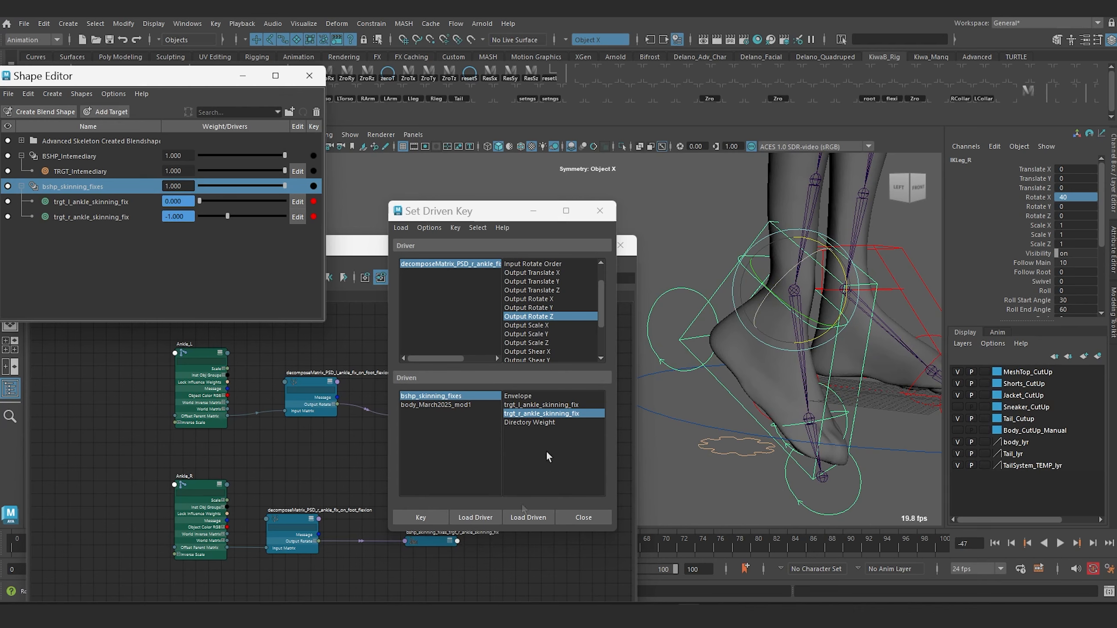
click(431, 517)
- Rotate the right leg IK control back and forth around X to test its driven ankle corrective
alt+drag(677, 246, 816, 321)
click(675, 239)
click(730, 263)
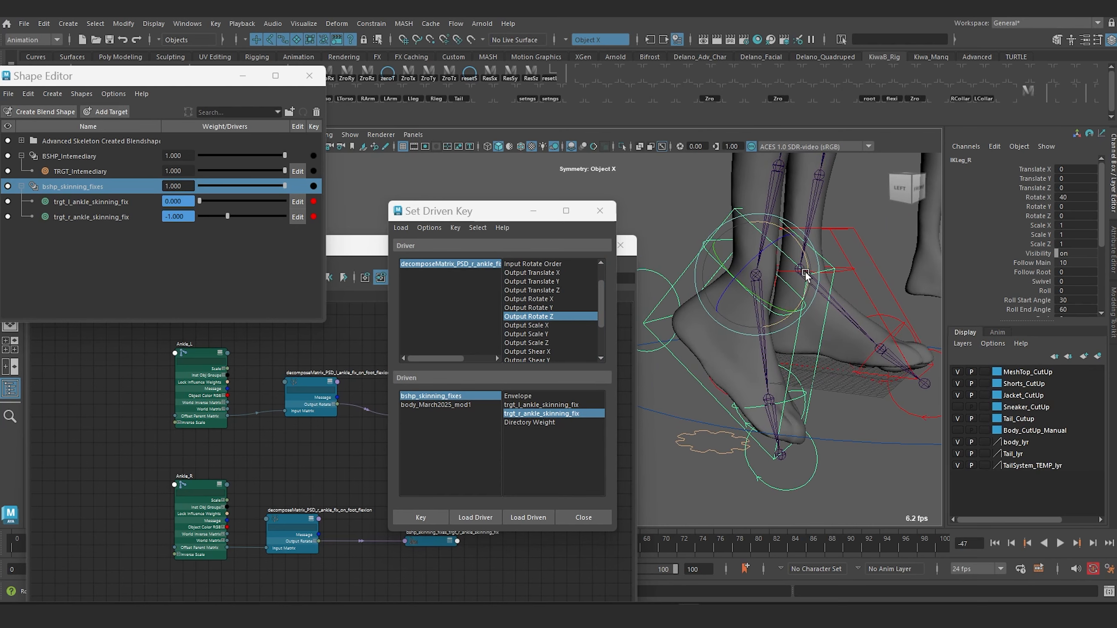
drag(803, 246, 811, 277)
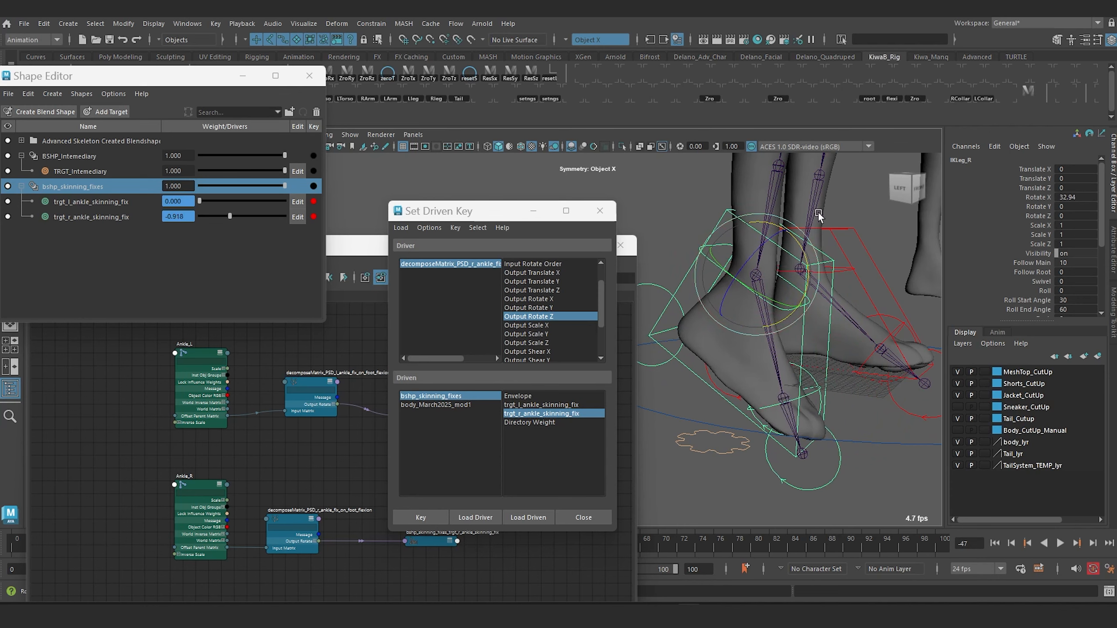
drag(804, 260, 806, 281)
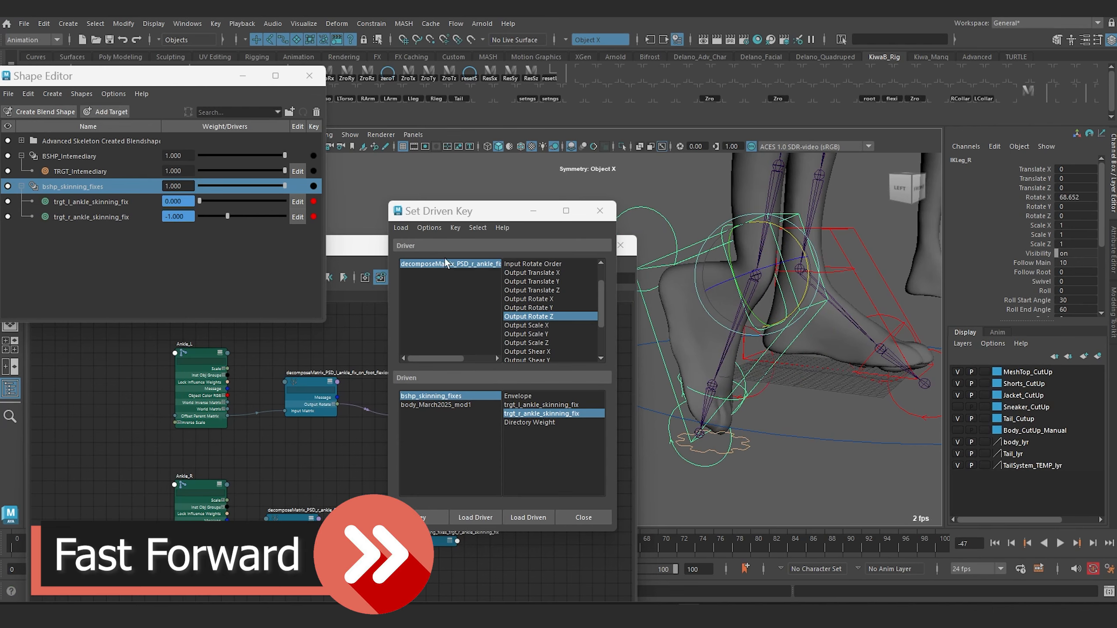
- Open the Graph Editor, select the body mesh and display its right ankle driven curve
drag(497, 212, 640, 374)
click(188, 24)
mouse_move(220, 108)
click(341, 114)
drag(369, 268, 573, 257)
click(742, 174)
click(398, 371)
- Select both keys of the right ankle curve and make their tangents linear
scroll(655, 380, down, 4)
alt+middle_drag(654, 380, 611, 393)
drag(565, 383, 730, 502)
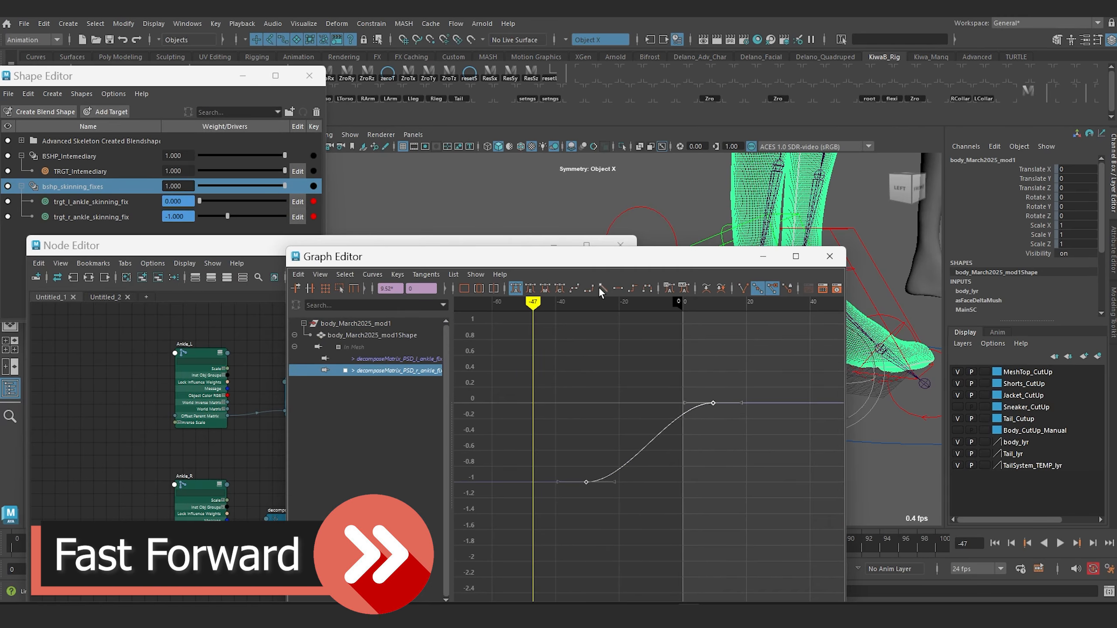
click(603, 290)
alt+middle_drag(615, 374, 587, 399)
drag(505, 304, 602, 308)
drag(689, 259, 501, 188)
mouse_move(413, 231)
mouse_down()
mouse_move(315, 247)
mouse_move(332, 254)
mouse_up()
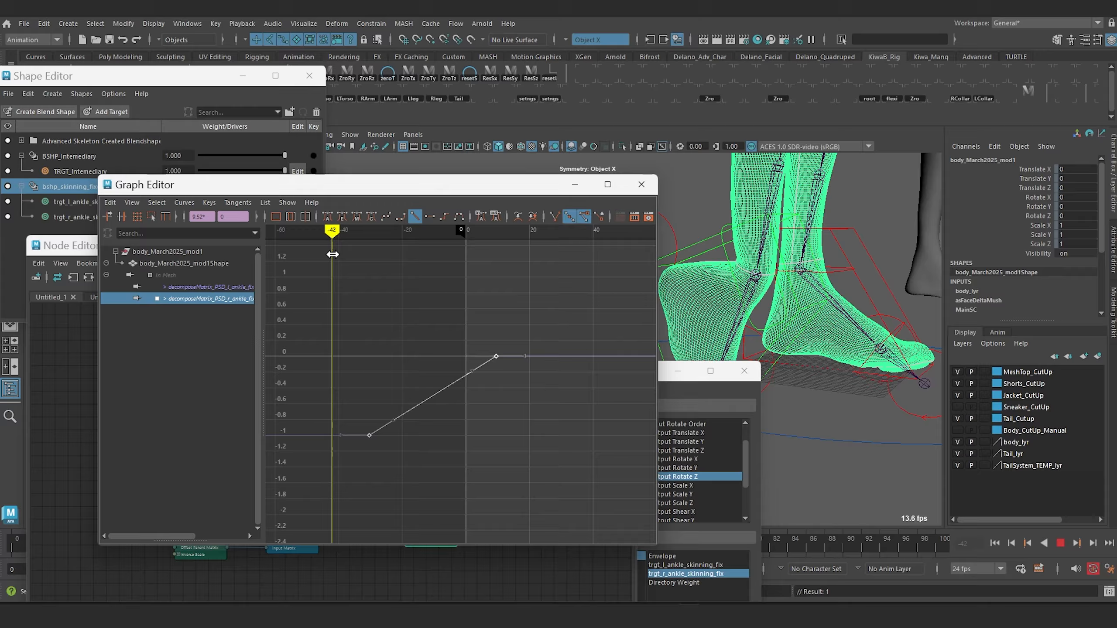
- Set the pre-infinity of the right ankle's driven curve to Cycle with Offset
alt+drag(741, 257, 702, 347)
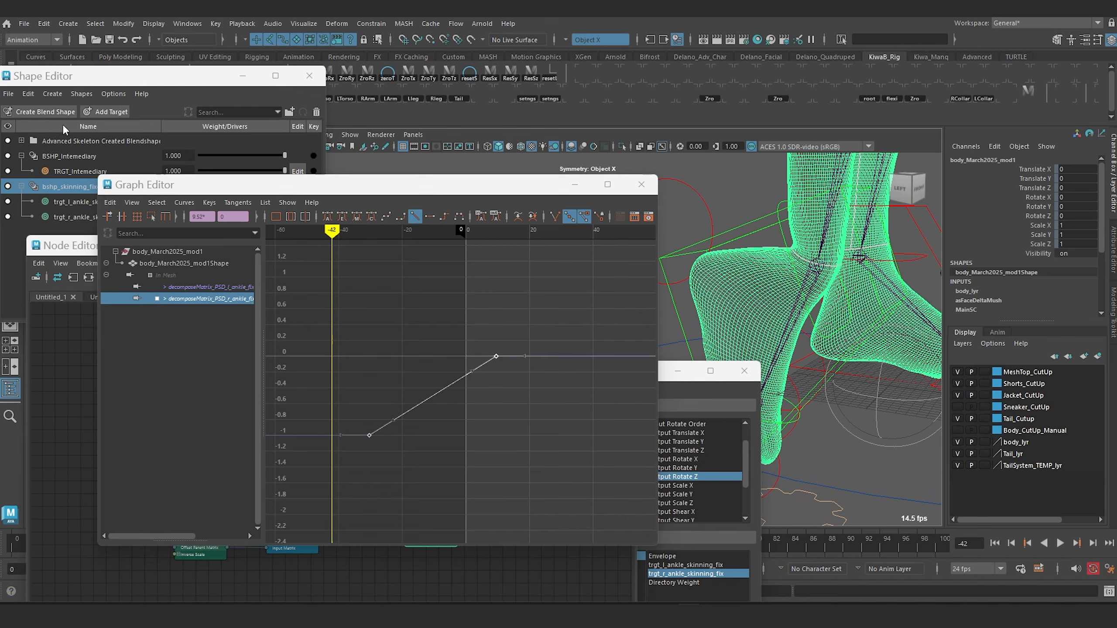
click(184, 202)
mouse_move(225, 225)
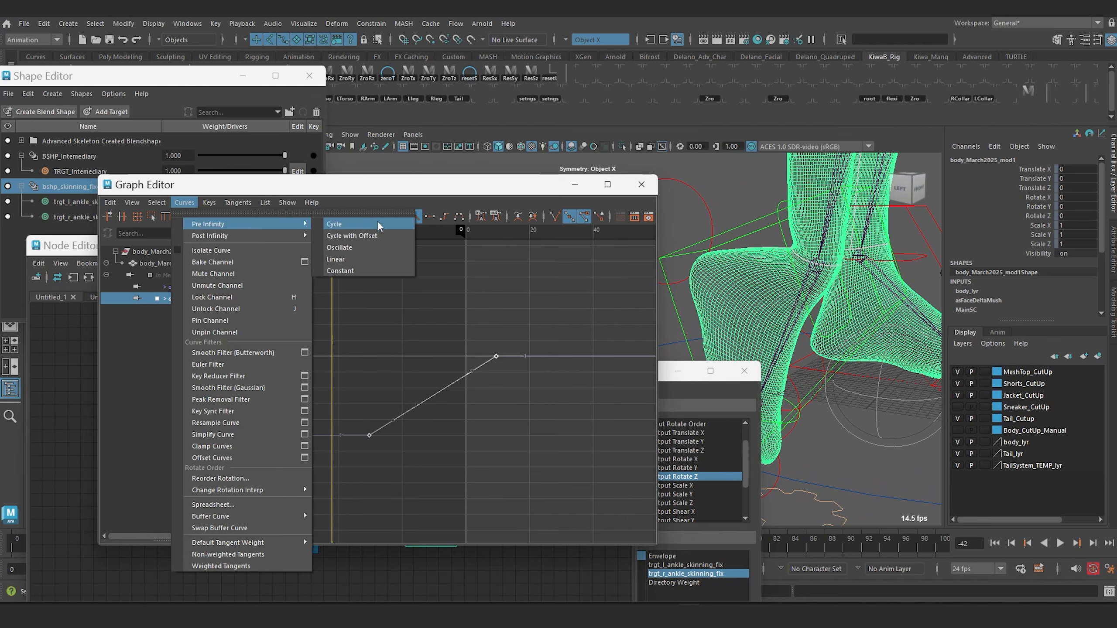
click(384, 236)
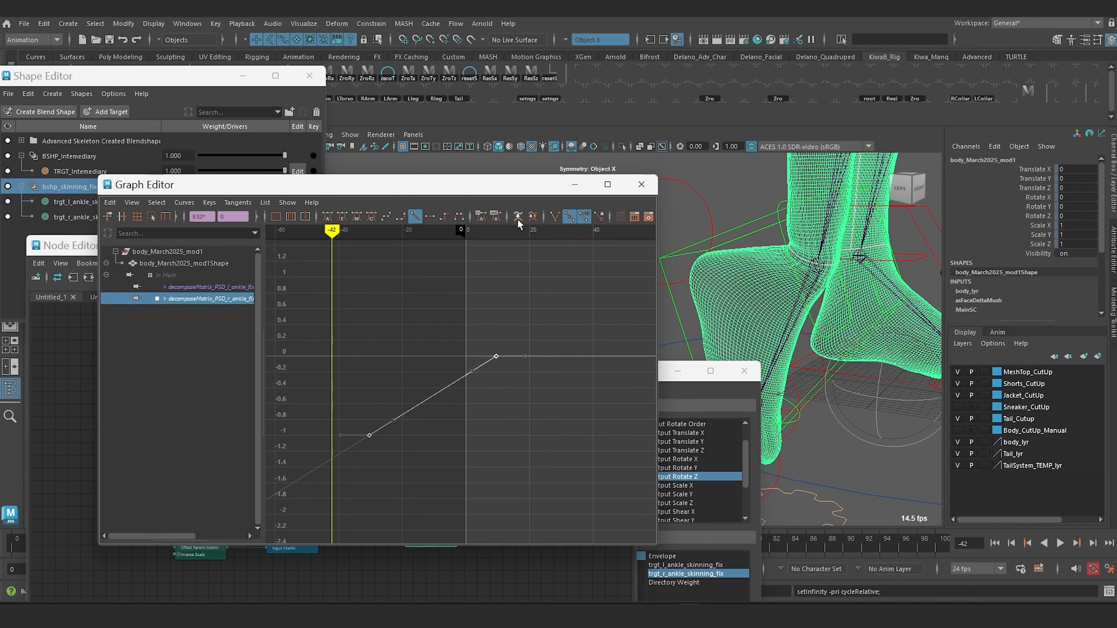
- Rotate the right leg IK control around X to about 48.4
drag(530, 189, 447, 346)
alt+drag(763, 233, 748, 207)
click(730, 227)
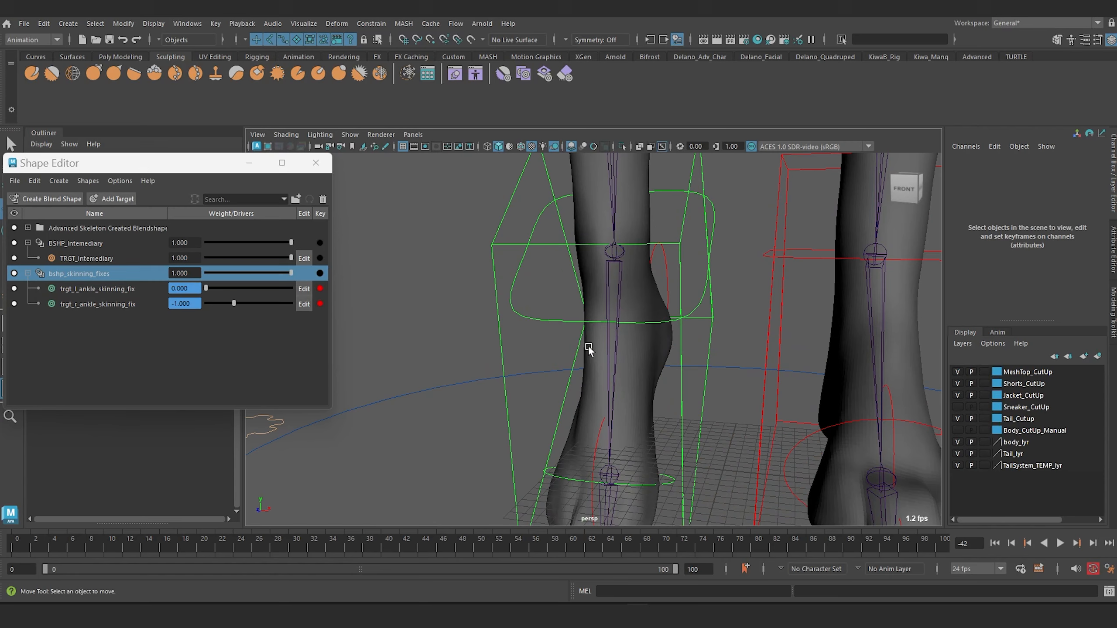
alt+drag(588, 347, 592, 238)
alt+drag(594, 241, 685, 274)
key(e)
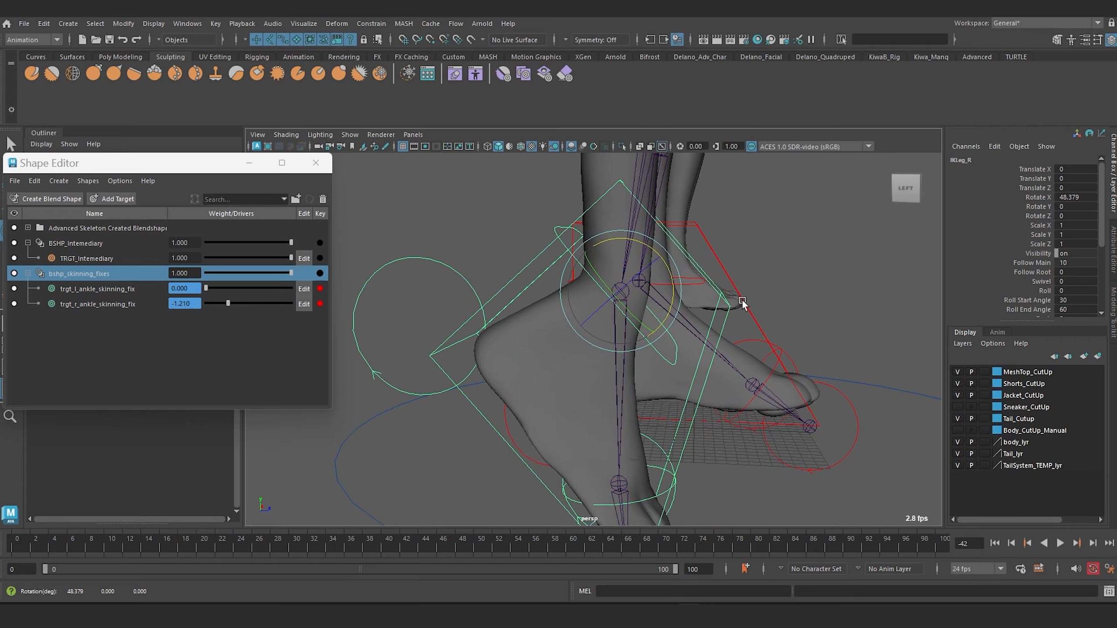
- Examine the deformation of the ankles, heels and soles of both feet from several angles
alt+drag(742, 300, 598, 301)
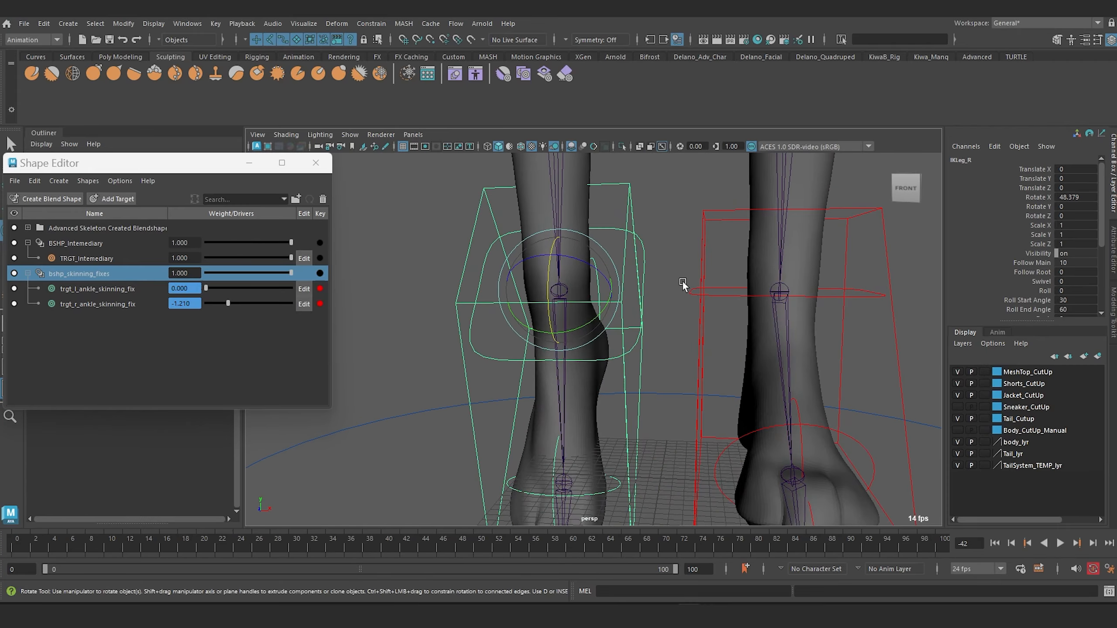
alt+drag(591, 347, 576, 325)
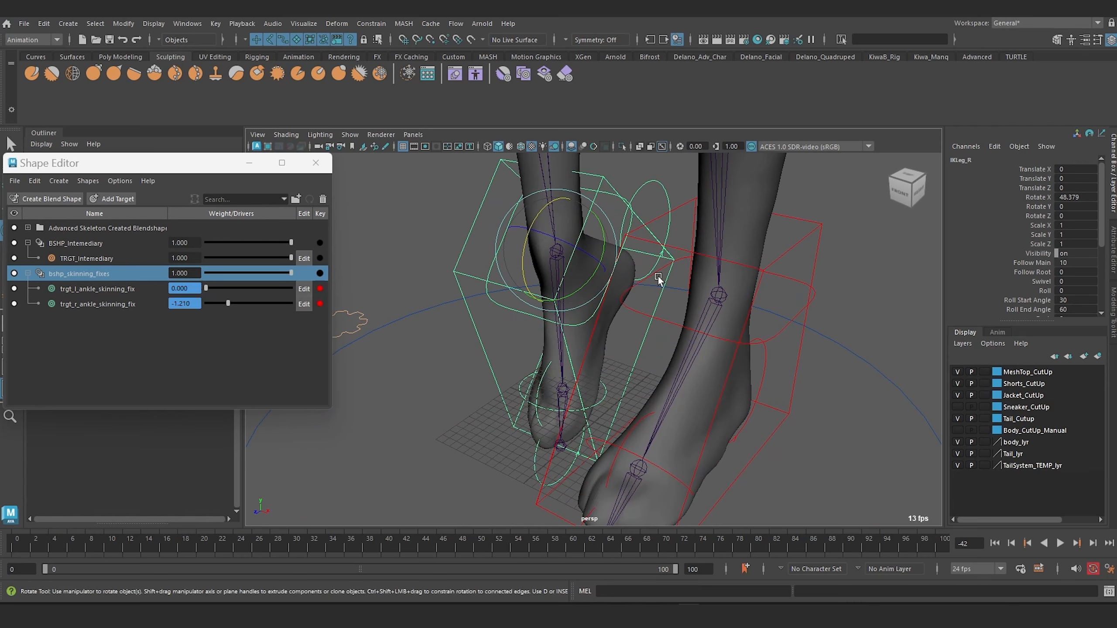
mouse_move(666, 311)
alt+mouse_down()
mouse_move(655, 299)
mouse_move(669, 305)
alt+mouse_up()
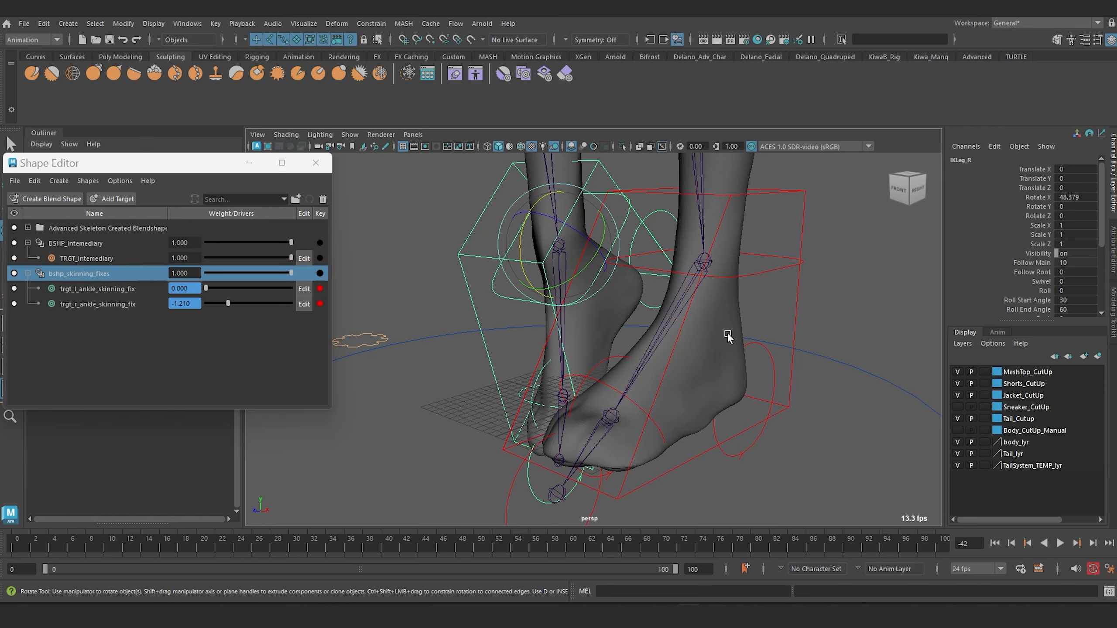
alt+drag(726, 334, 740, 357)
alt+middle_drag(741, 357, 652, 303)
scroll(655, 370, up, 3)
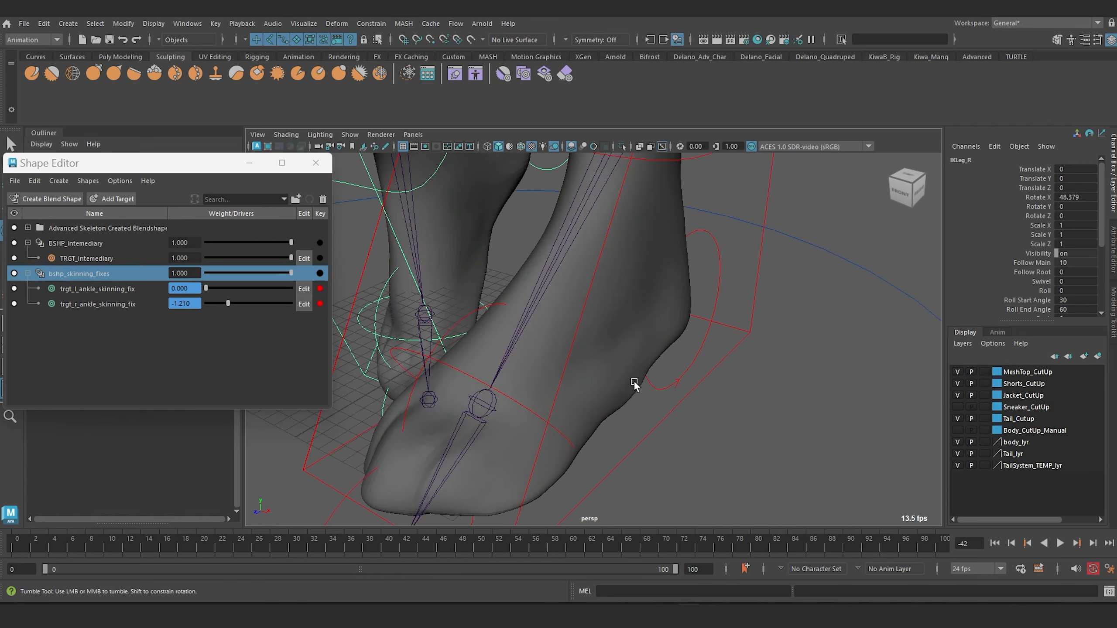
alt+drag(634, 384, 594, 424)
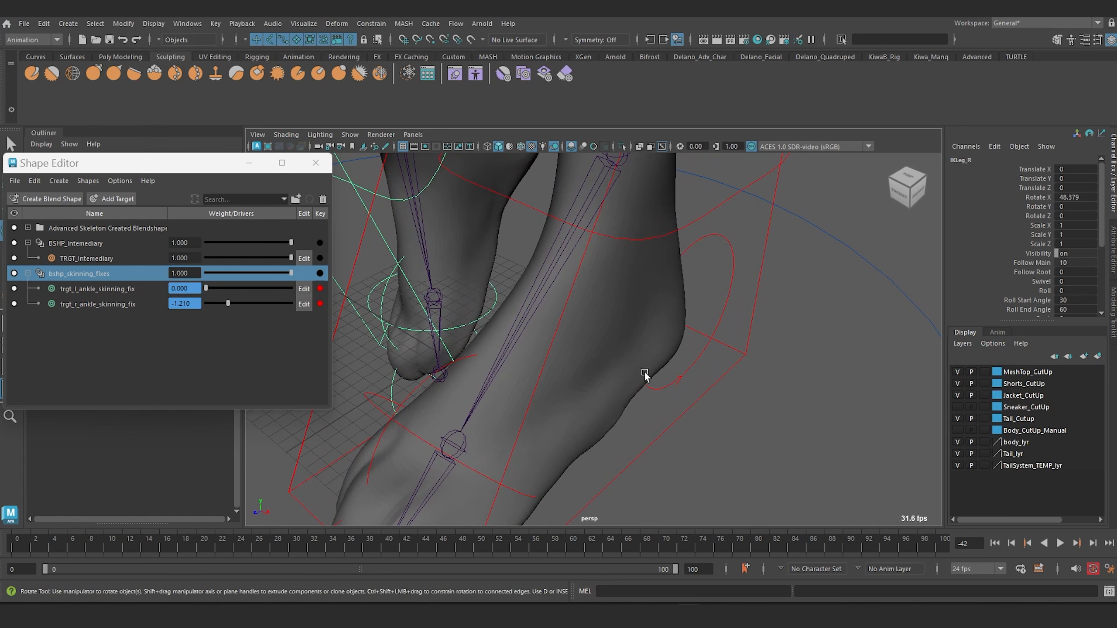
scroll(644, 362, down, 3)
alt+middle_drag(644, 362, 707, 364)
scroll(706, 363, up, 1)
alt+drag(706, 365, 708, 334)
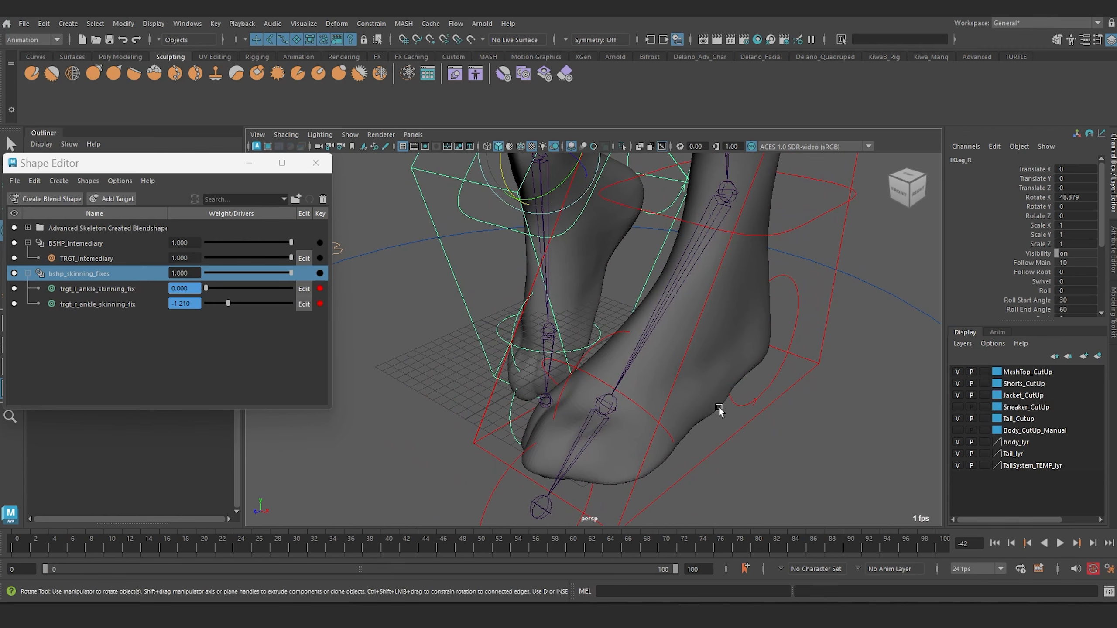
alt+drag(689, 384, 714, 438)
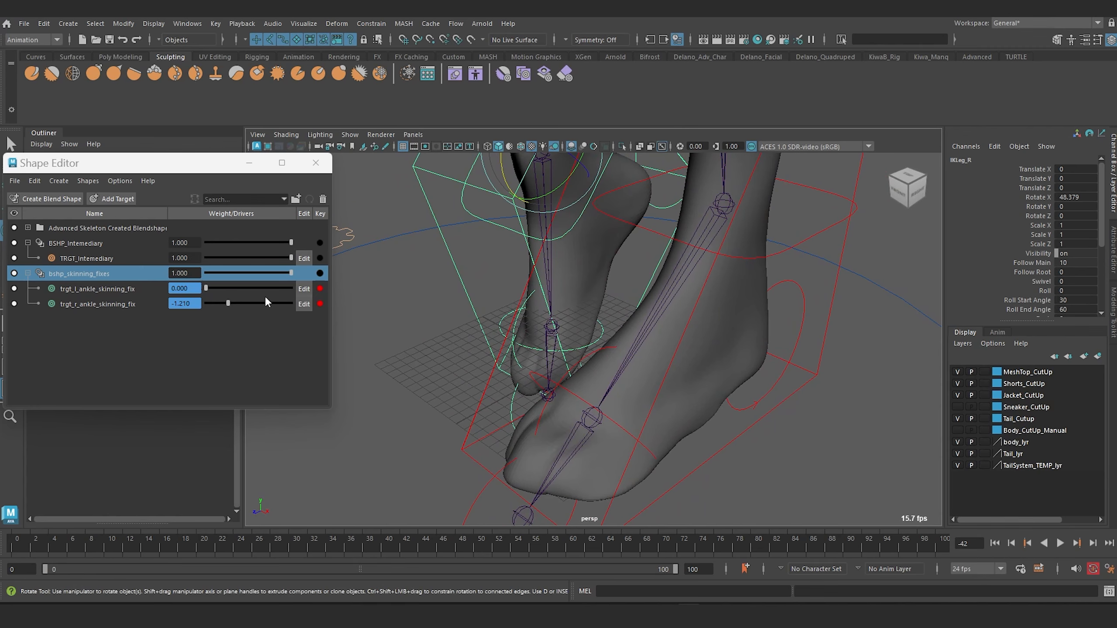
mouse_move(702, 384)
alt+mouse_down()
mouse_move(667, 339)
mouse_move(719, 384)
alt+mouse_up()
scroll(696, 382, up, 2)
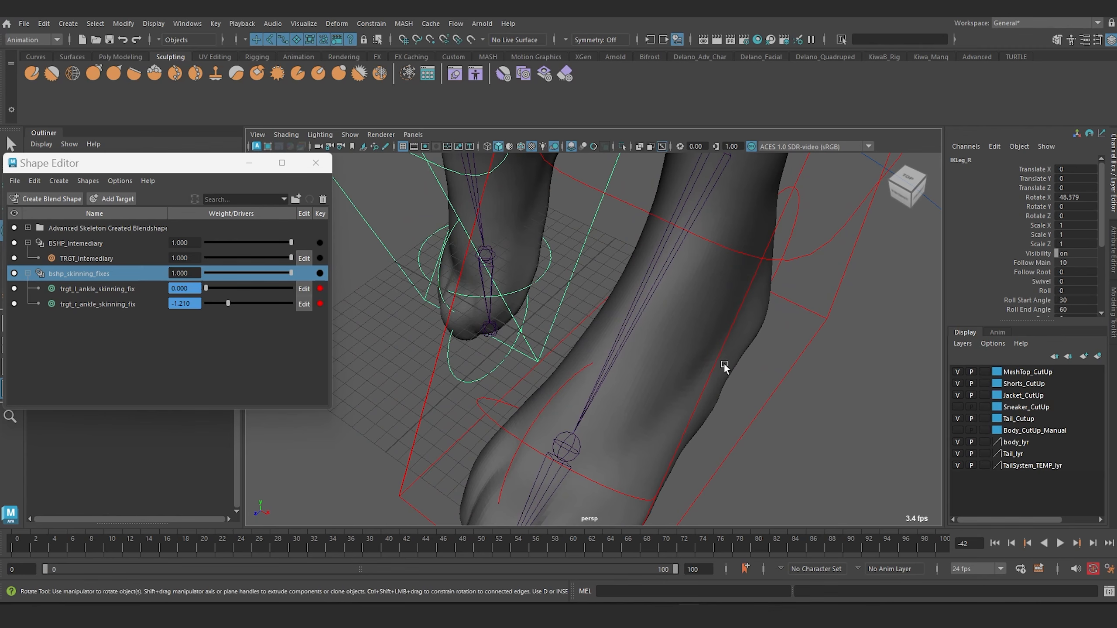
alt+drag(684, 417, 672, 401)
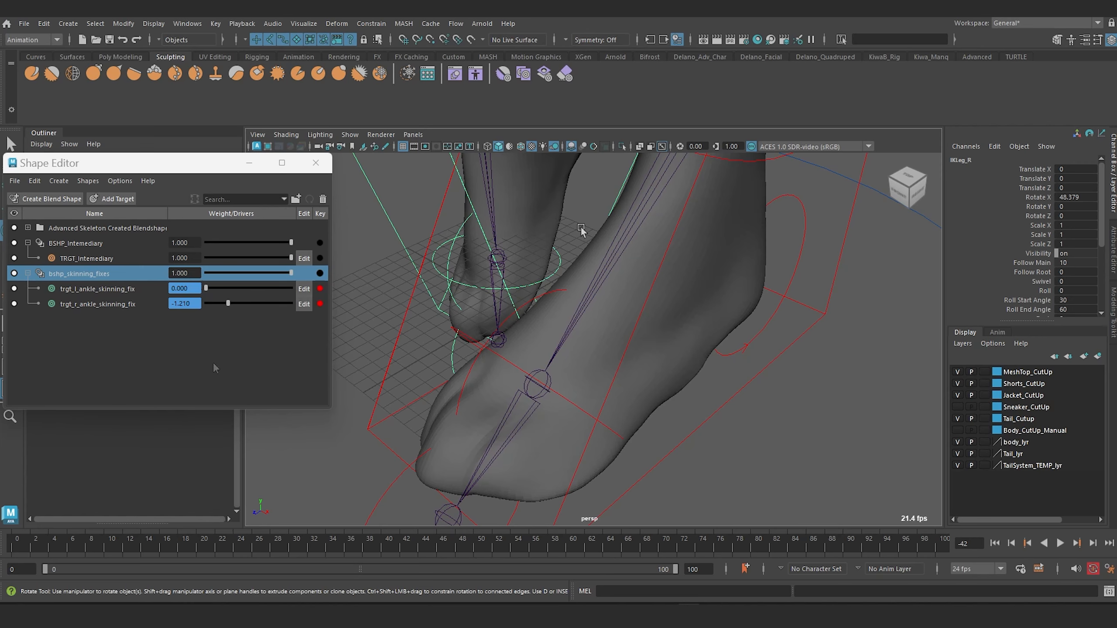
alt+drag(580, 230, 476, 242)
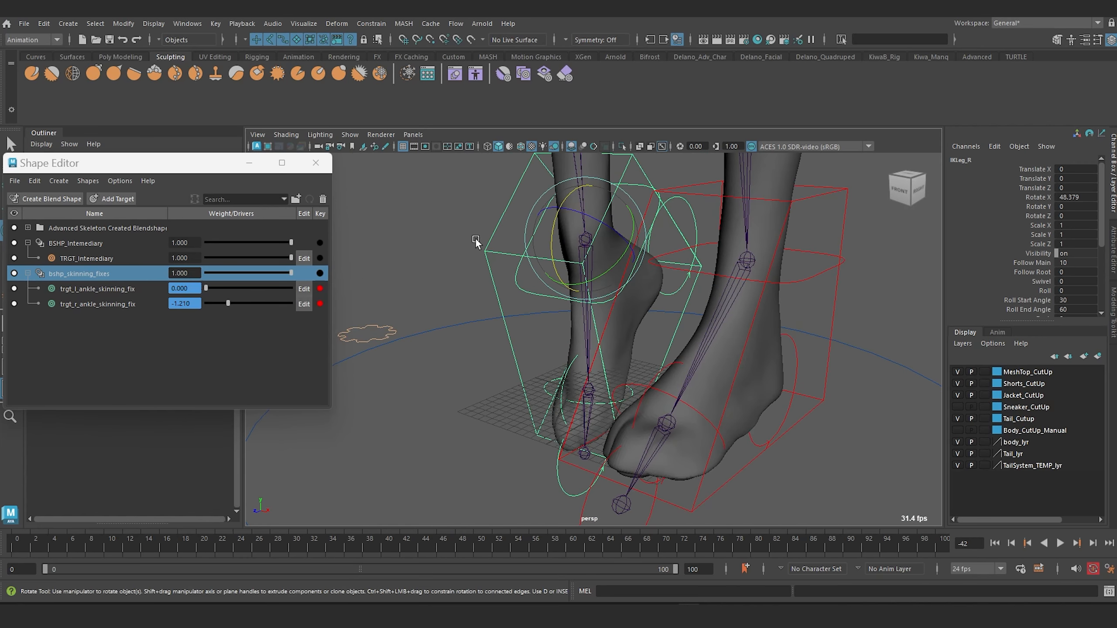
- Set the right leg IK control's Rotate X to 0
click(1083, 197)
text(0)
key(Return)
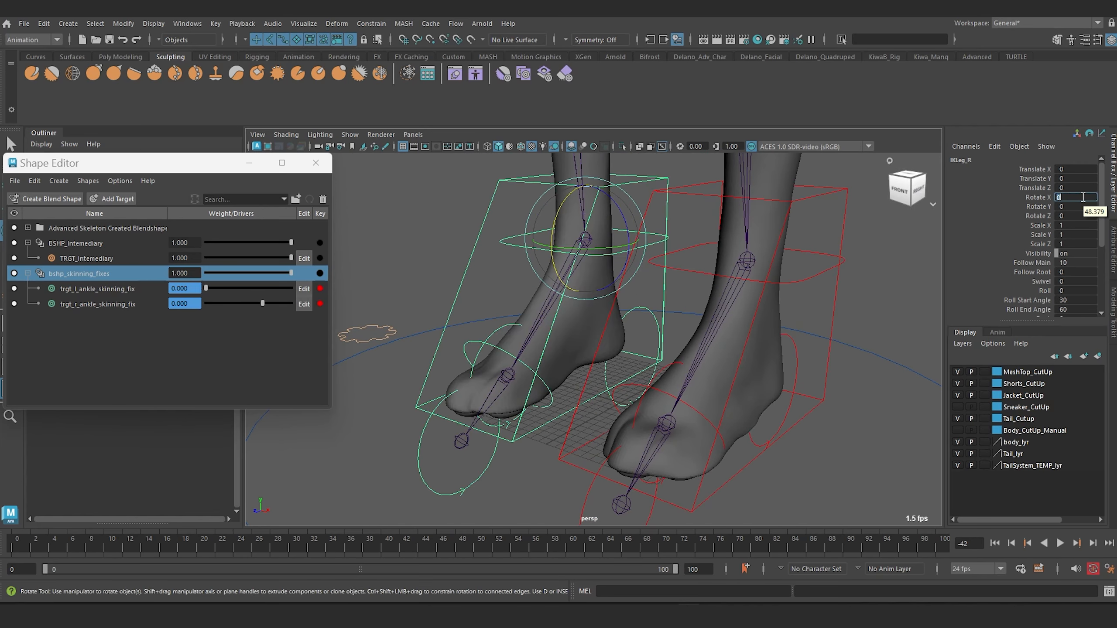
- Add a target for the body mesh to bshp_skinning_fixes and name it trgt_foot_modeling_fix
alt+drag(598, 286, 572, 311)
alt+right_drag(572, 311, 762, 357)
click(709, 291)
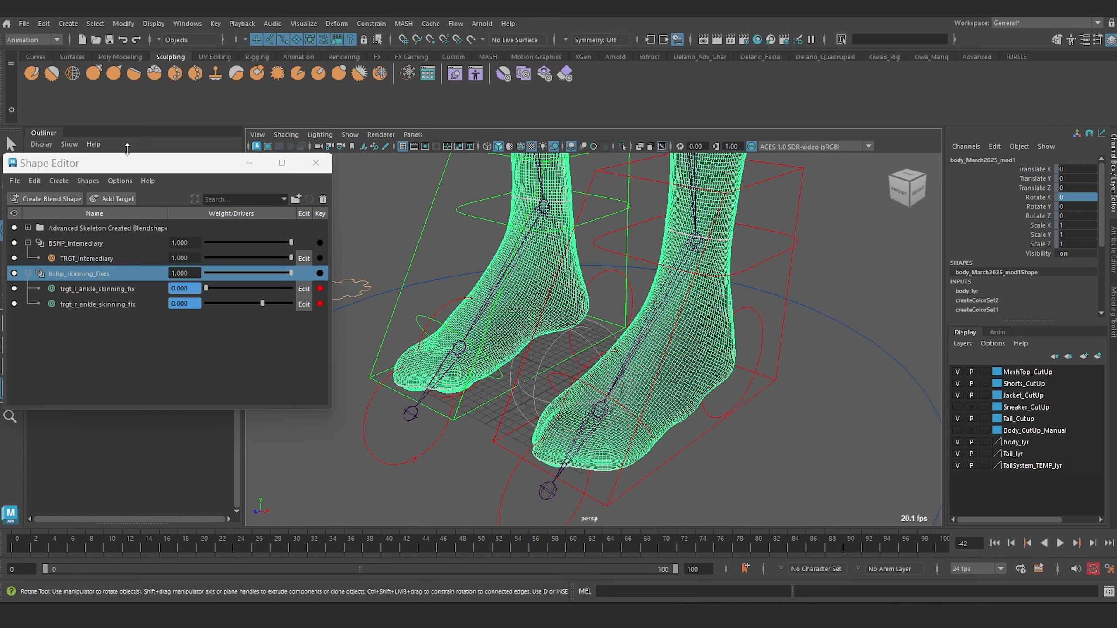
click(113, 199)
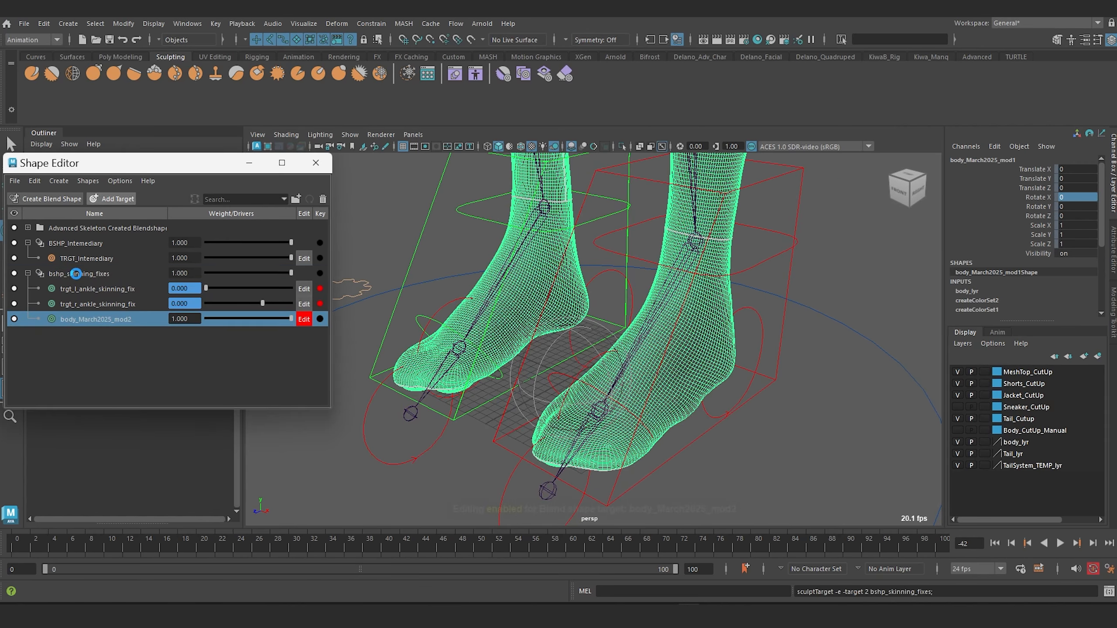
double_click(82, 319)
text(trgt)
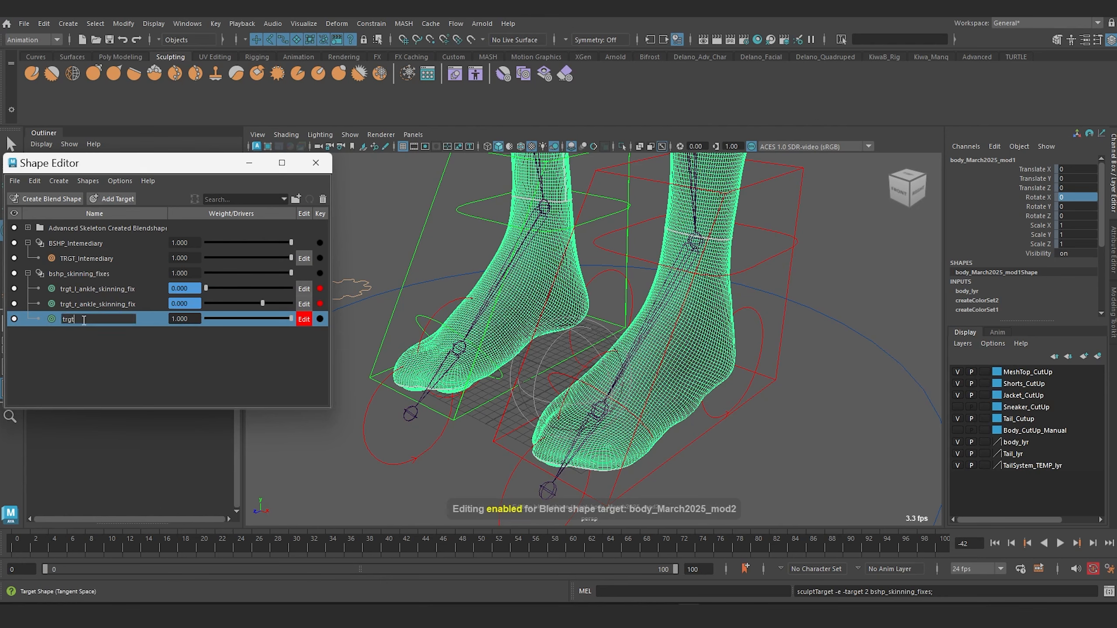
text(_fo)
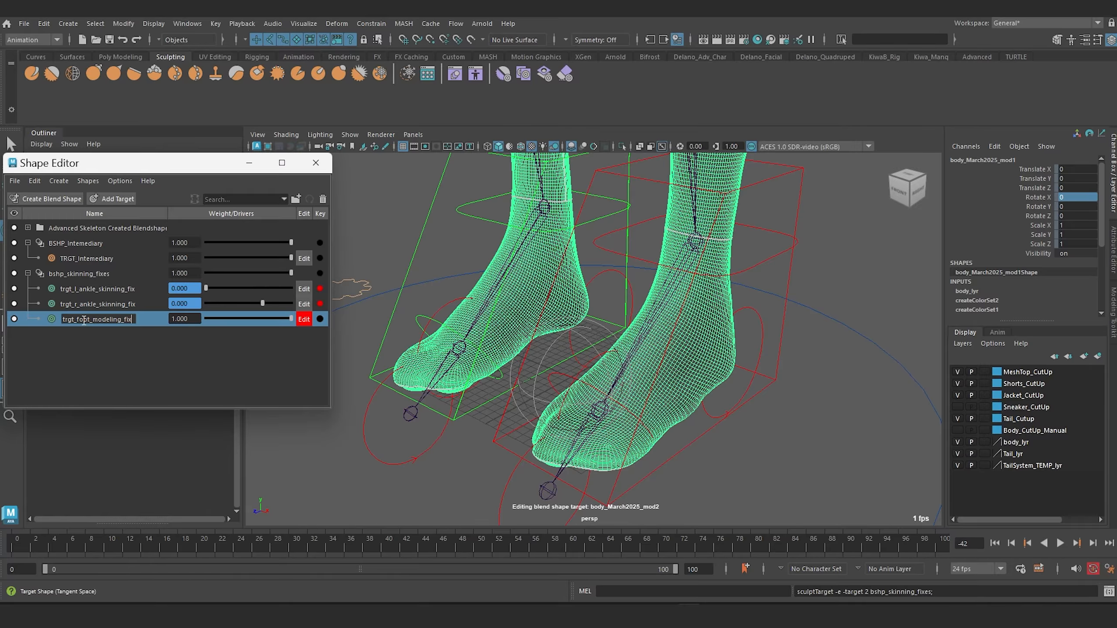
text(ot_modeling_fix)
key(Return)
- Switch the body mesh to component editing and soft-select the dented outer edge of the left foot for reshaping
alt+drag(572, 334, 661, 312)
alt+drag(699, 337, 646, 313)
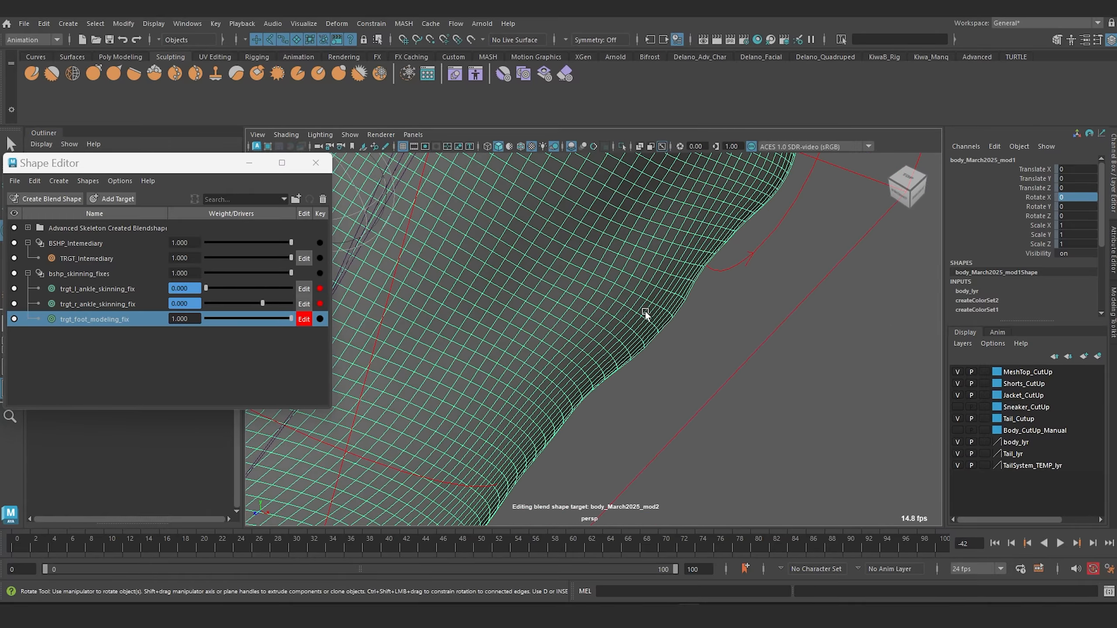
right_click(651, 324)
right_drag(650, 307, 650, 308)
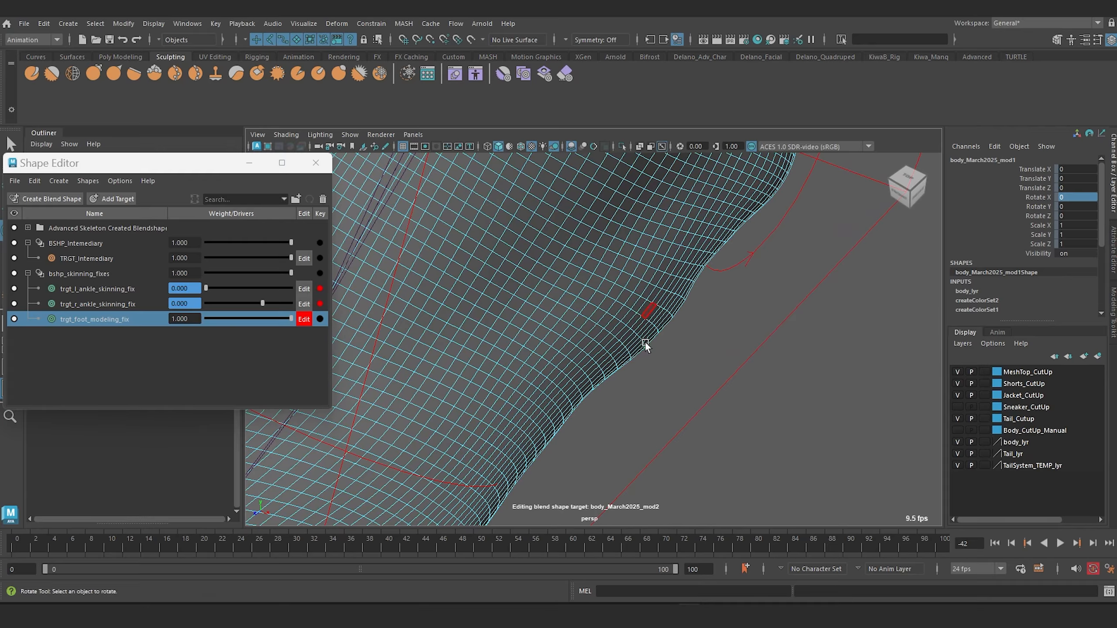
click(651, 338)
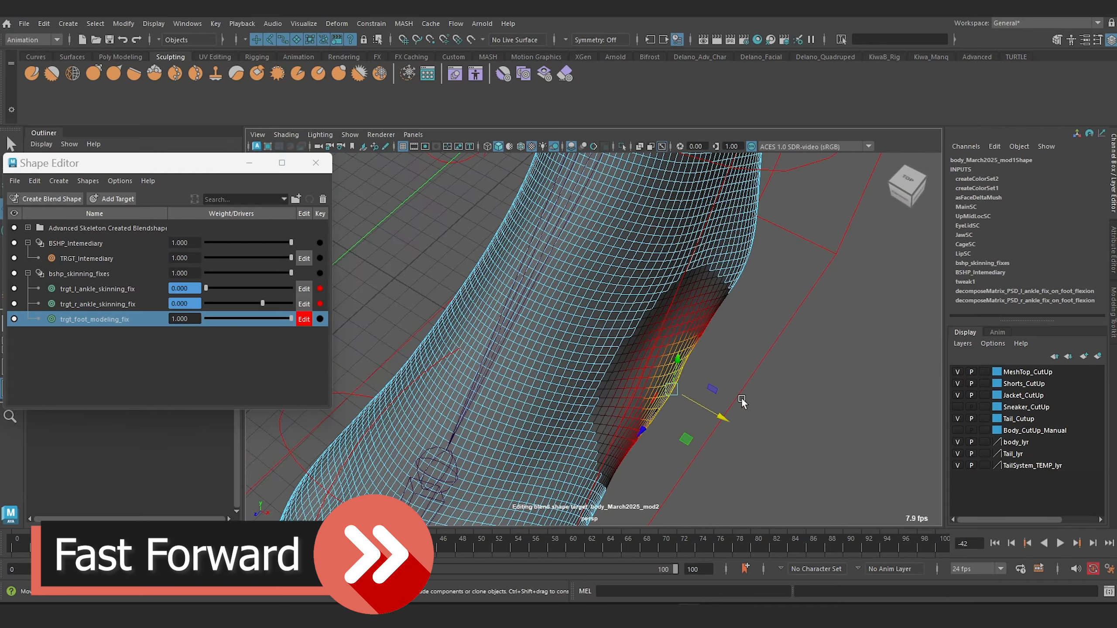
- Reshape the outer edge of the left foot near the sole by moving soft-selected components
alt+drag(742, 399, 544, 320)
click(577, 287)
click(625, 292)
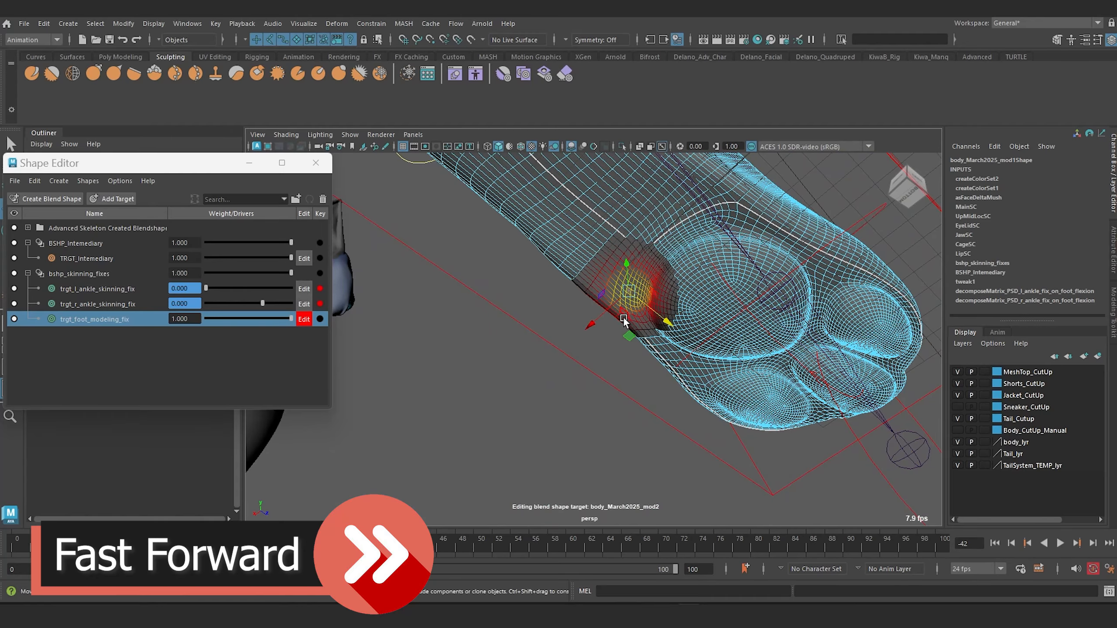
click(623, 319)
drag(588, 352, 774, 410)
click(585, 290)
drag(616, 322, 618, 329)
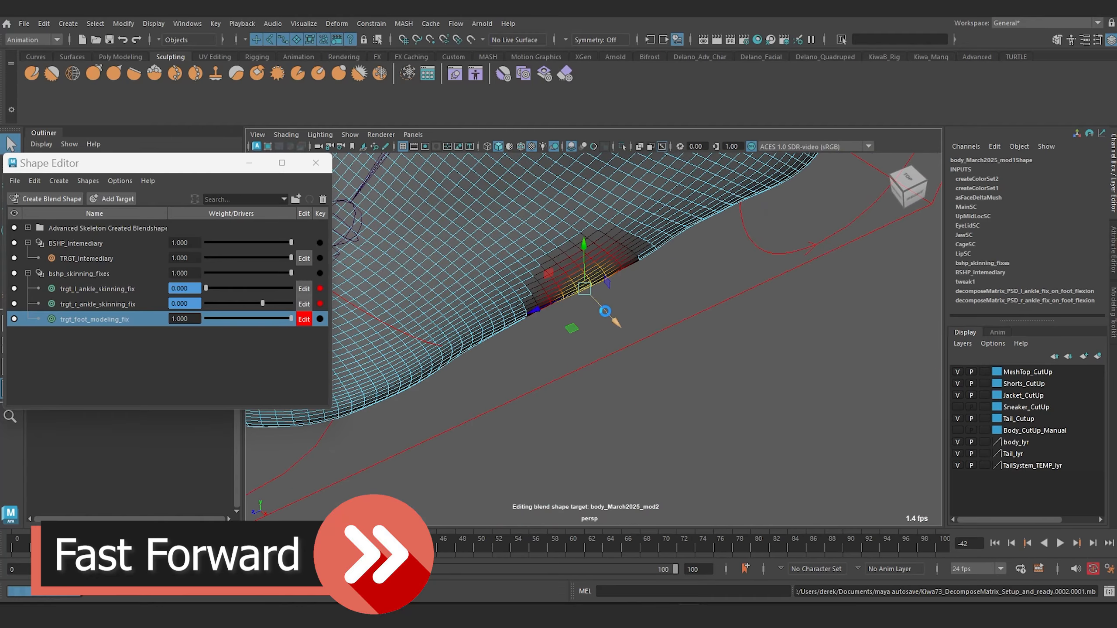
alt+drag(514, 346, 609, 343)
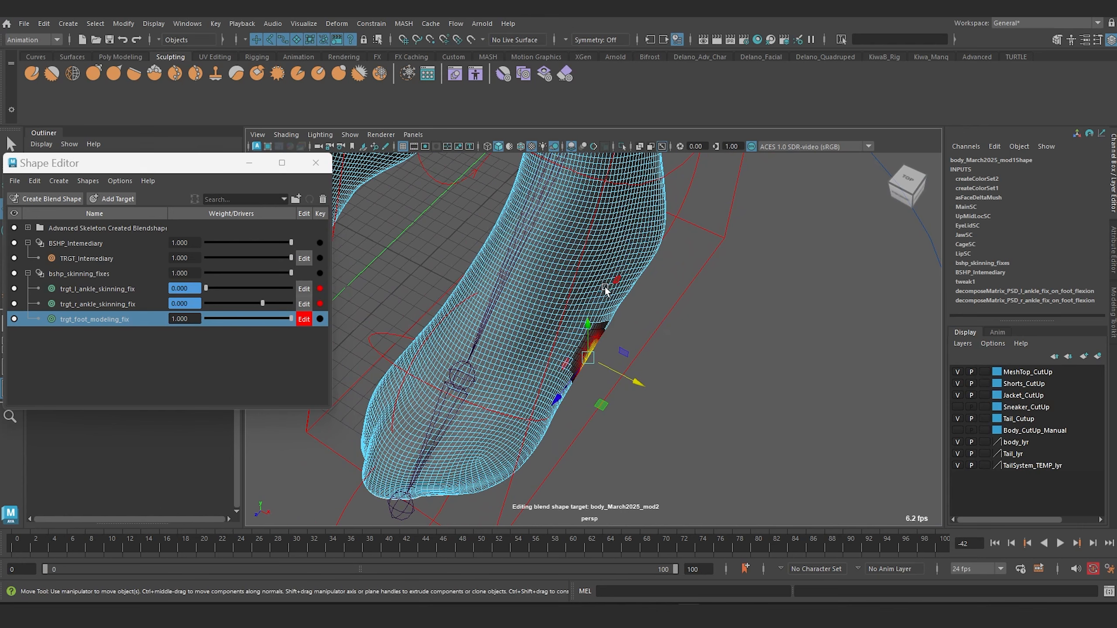
- Set the asFaceDeltaMush envelope to 0 and refine the left foot's outer edge with a soft-selected move
click(988, 197)
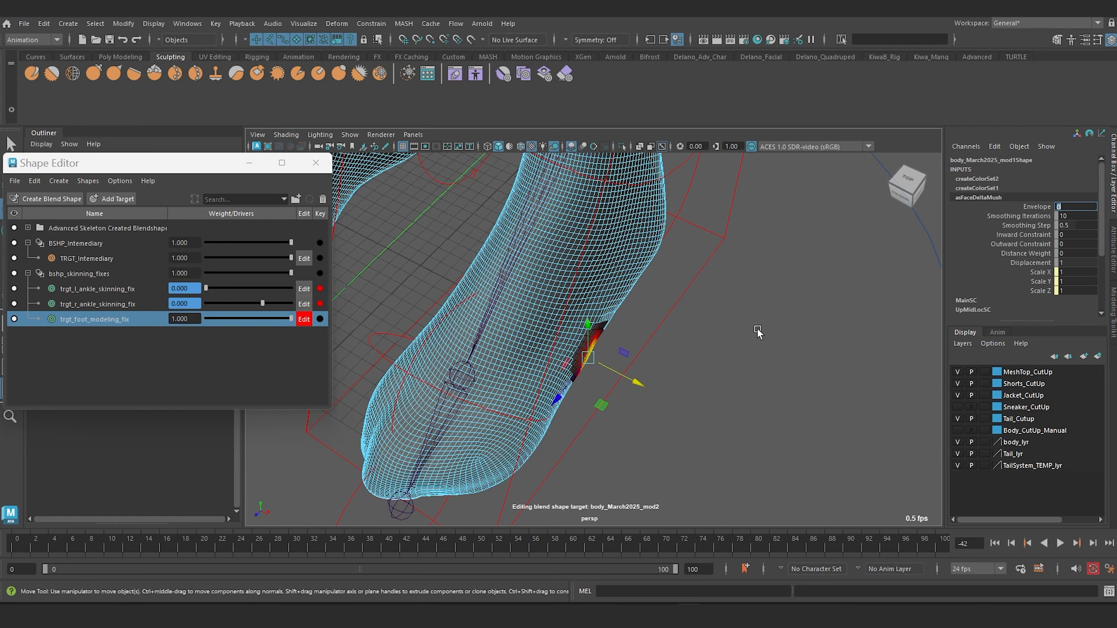
alt+drag(758, 330, 750, 326)
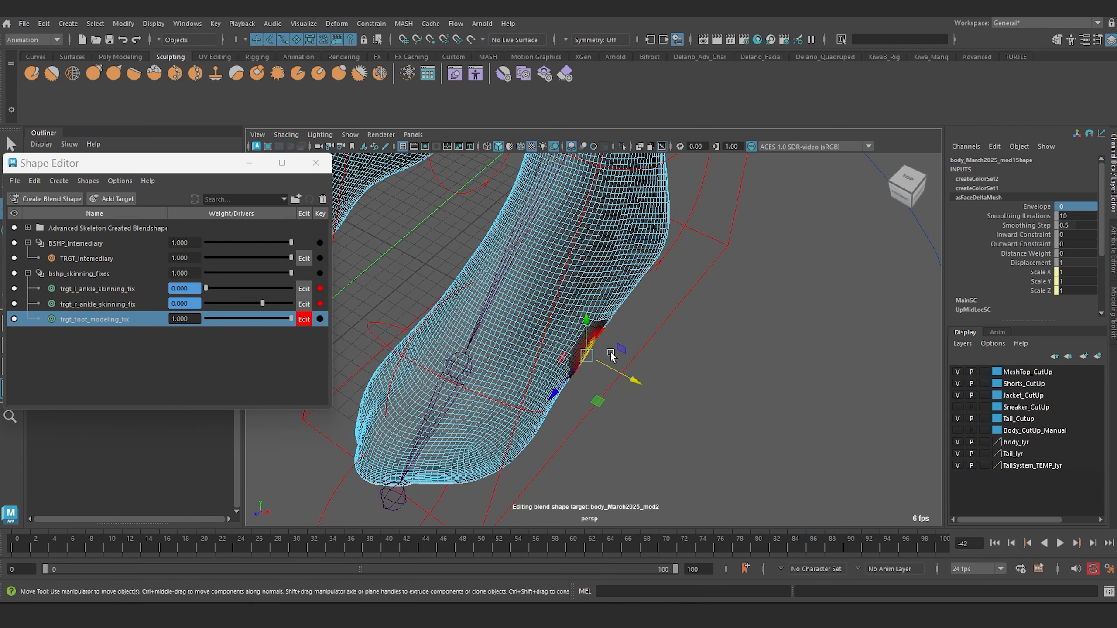
scroll(608, 360, up, 5)
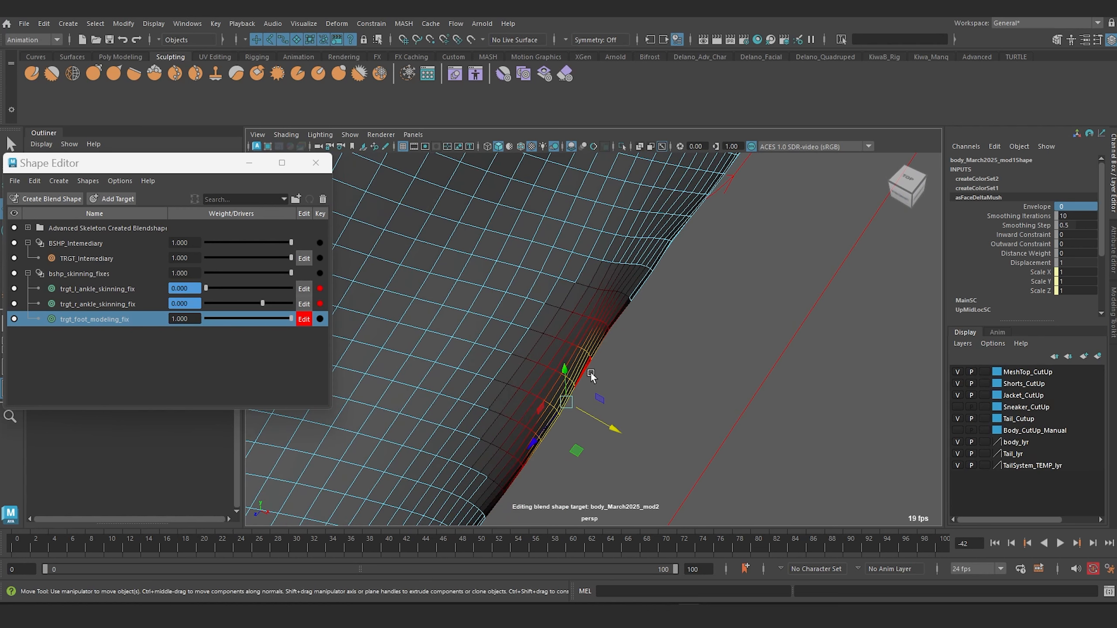
drag(584, 376, 630, 403)
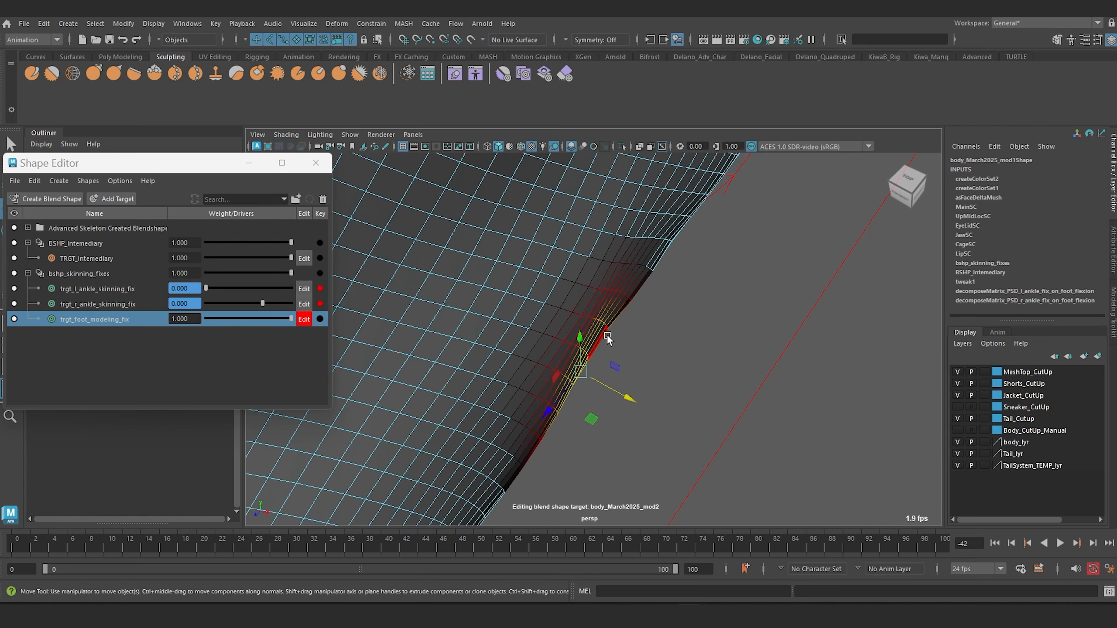
scroll(633, 336, up, 5)
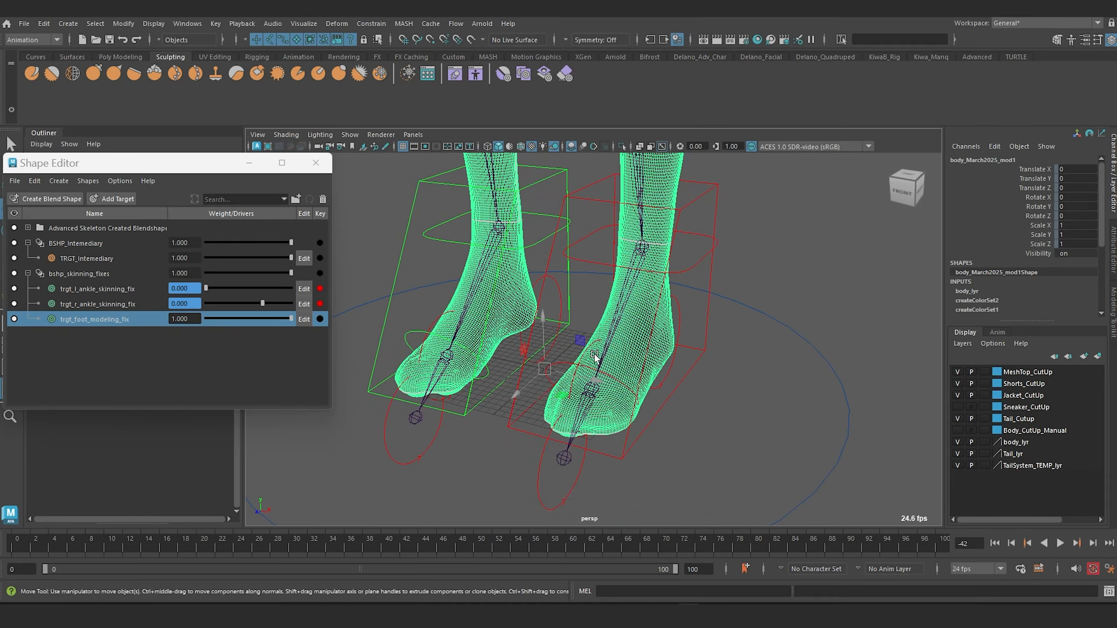
- Compare the outer edges of the left and right feet from several angles
alt+drag(595, 358, 555, 353)
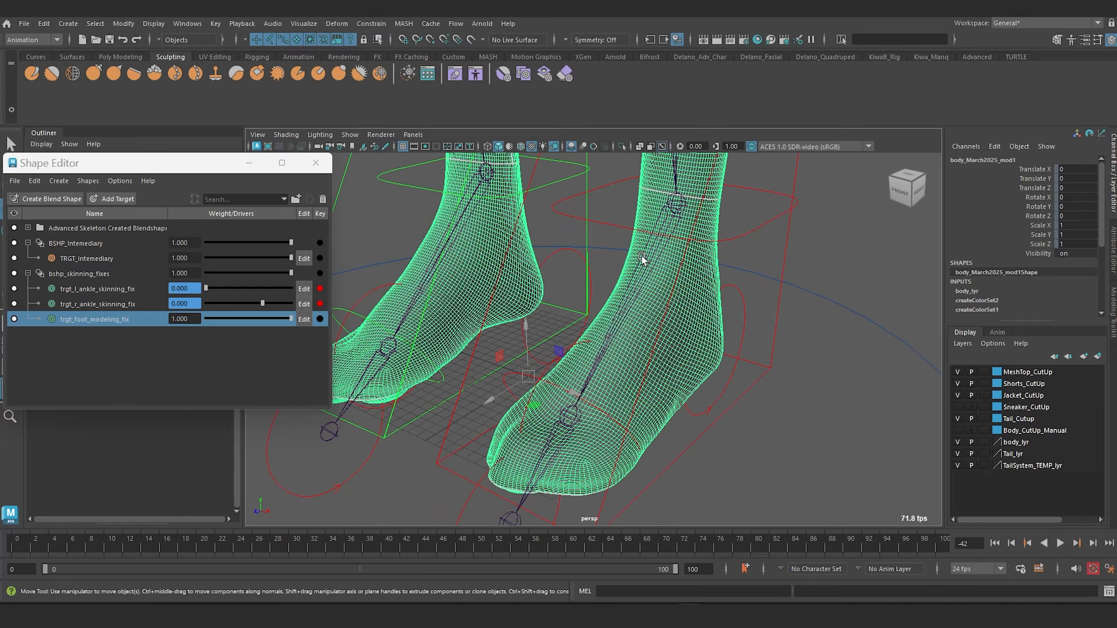
alt+right_drag(619, 286, 571, 322)
alt+drag(571, 322, 619, 332)
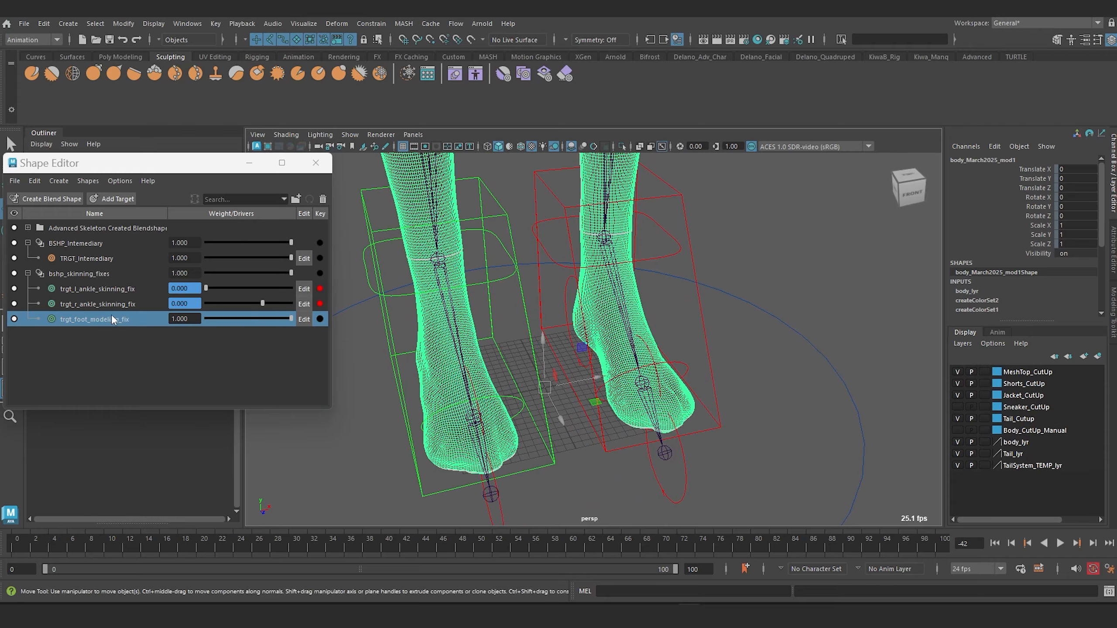
right_click(92, 320)
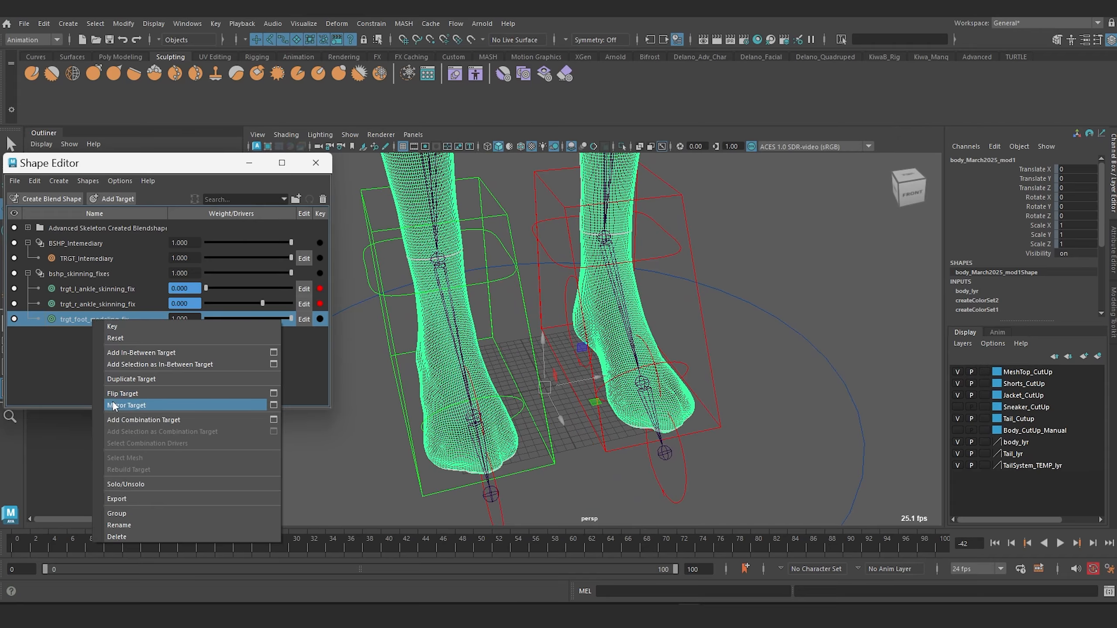
alt+drag(530, 369, 571, 395)
alt+right_drag(571, 394, 604, 383)
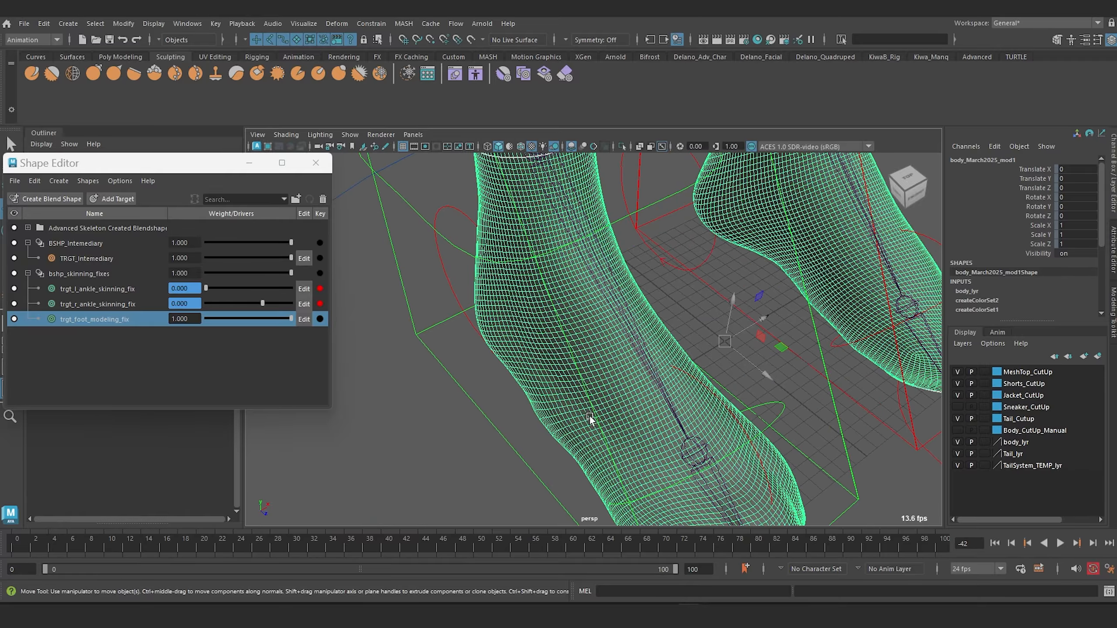
alt+drag(639, 395, 195, 353)
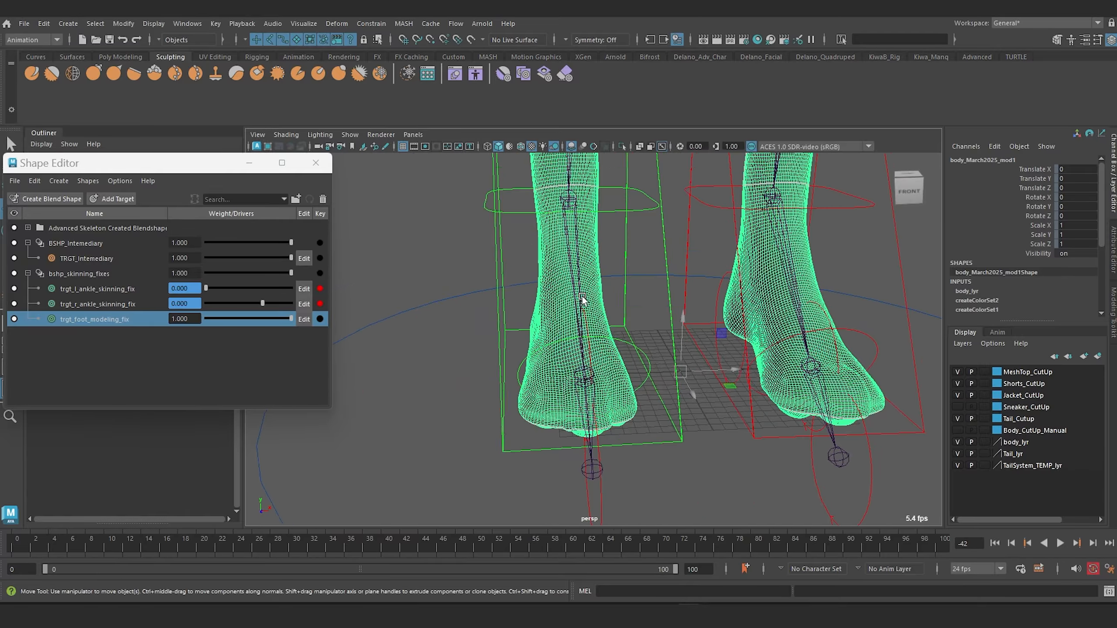
mouse_move(581, 299)
alt+mouse_down()
mouse_move(529, 303)
mouse_move(560, 293)
alt+mouse_up()
scroll(559, 295, up, 5)
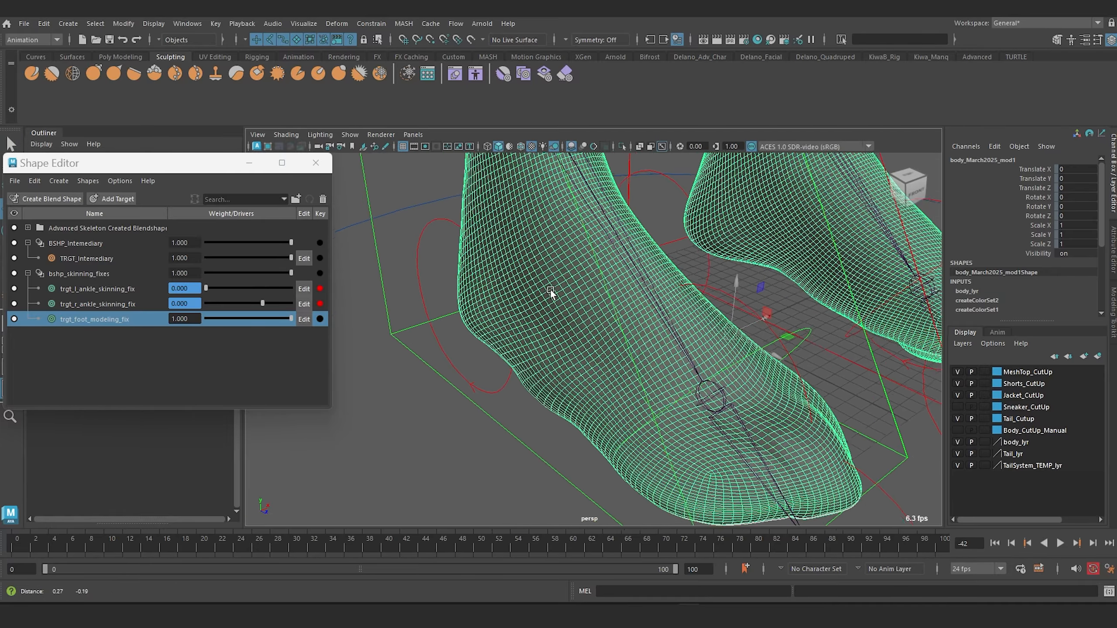
- Try to mirror the trgt_foot_modeling_fix target onto the right foot, and undo the mirroring
right_click(110, 319)
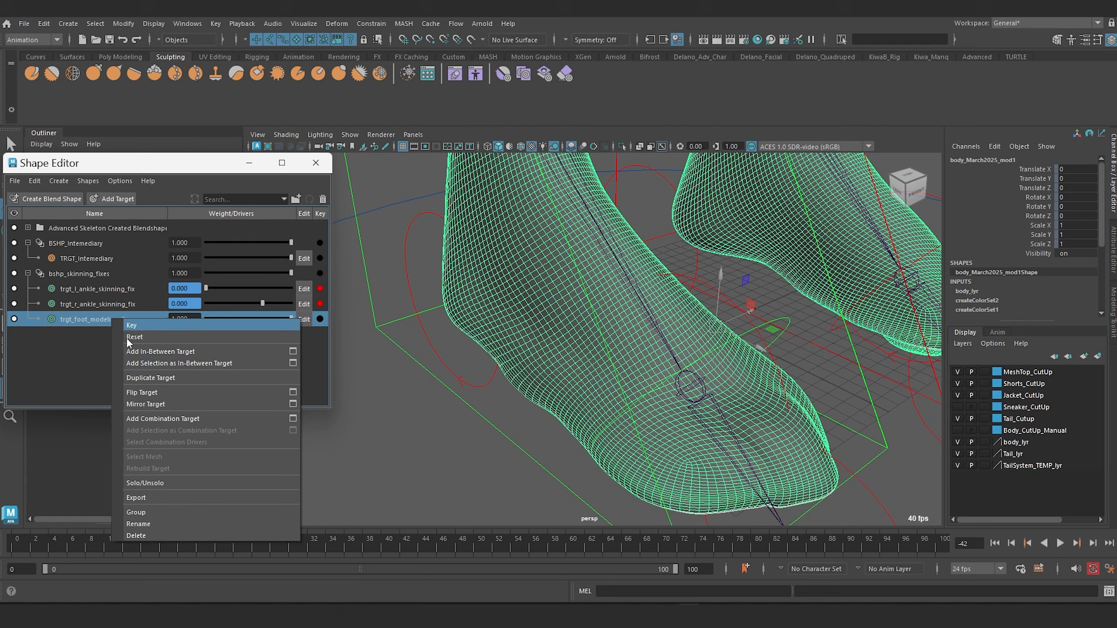
click(183, 404)
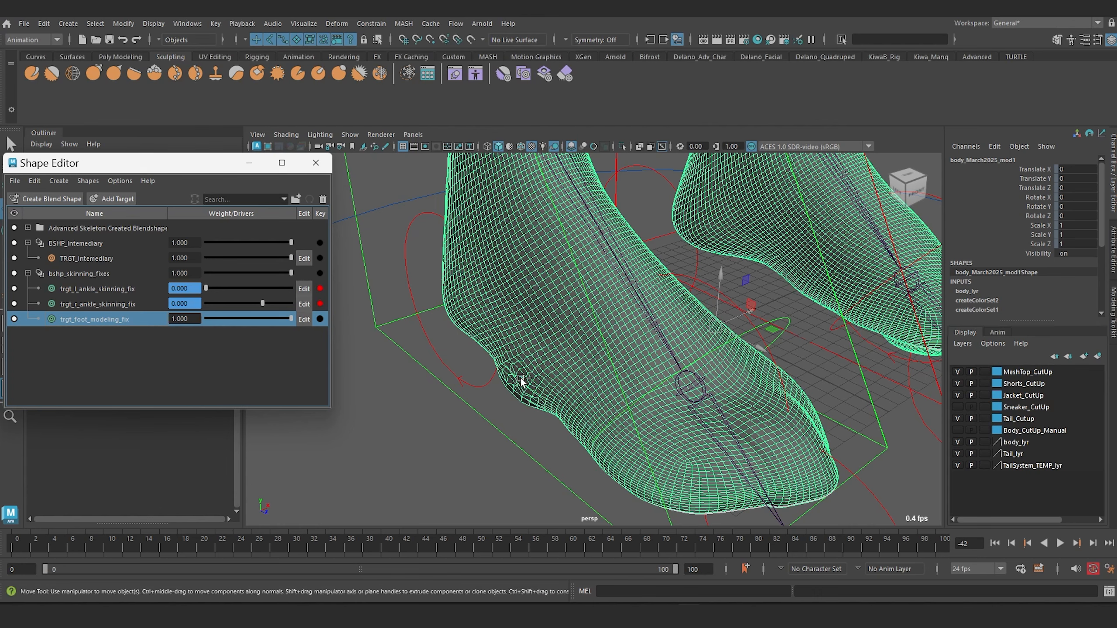
key(ctrl+z)
- Rename the foot modeling target as trgt_l_foot_modeling_fix
right_click(95, 320)
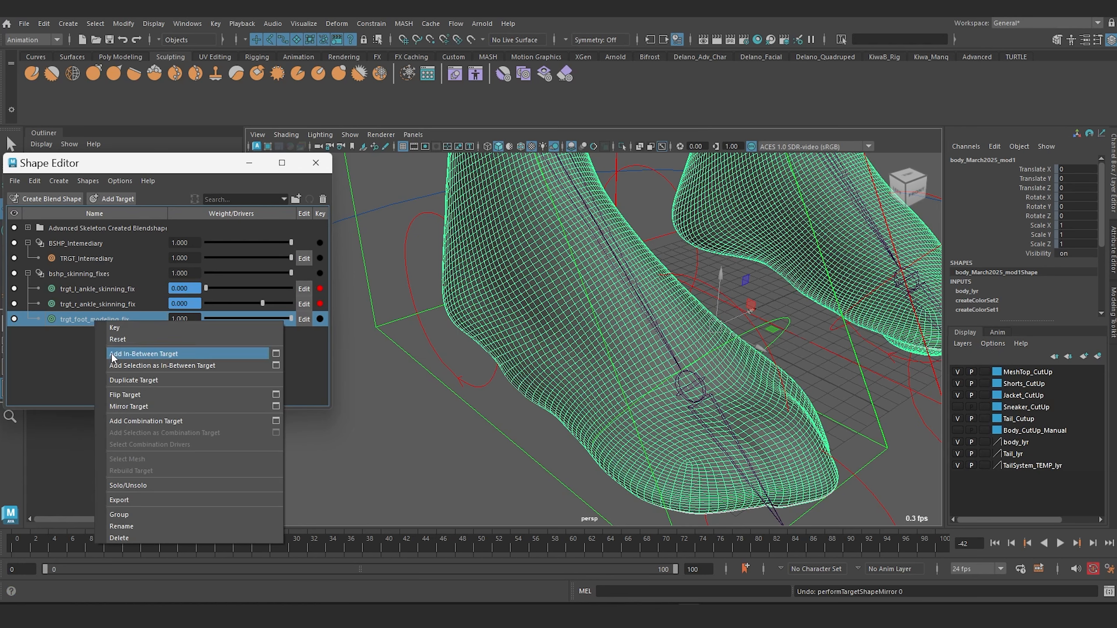
double_click(75, 319)
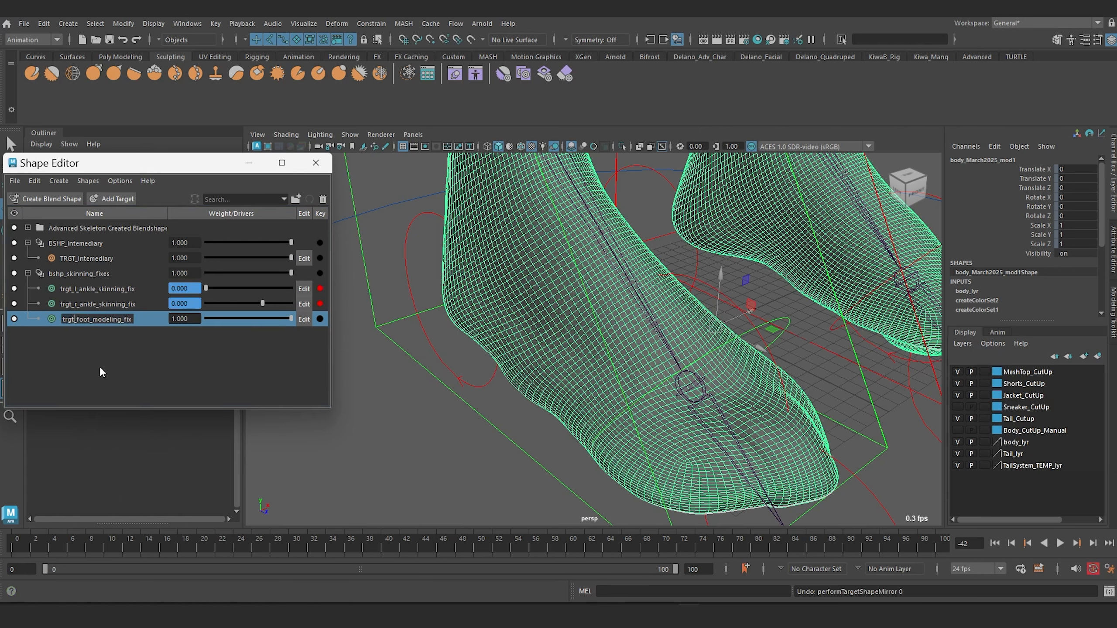
text(l_)
key(Return)
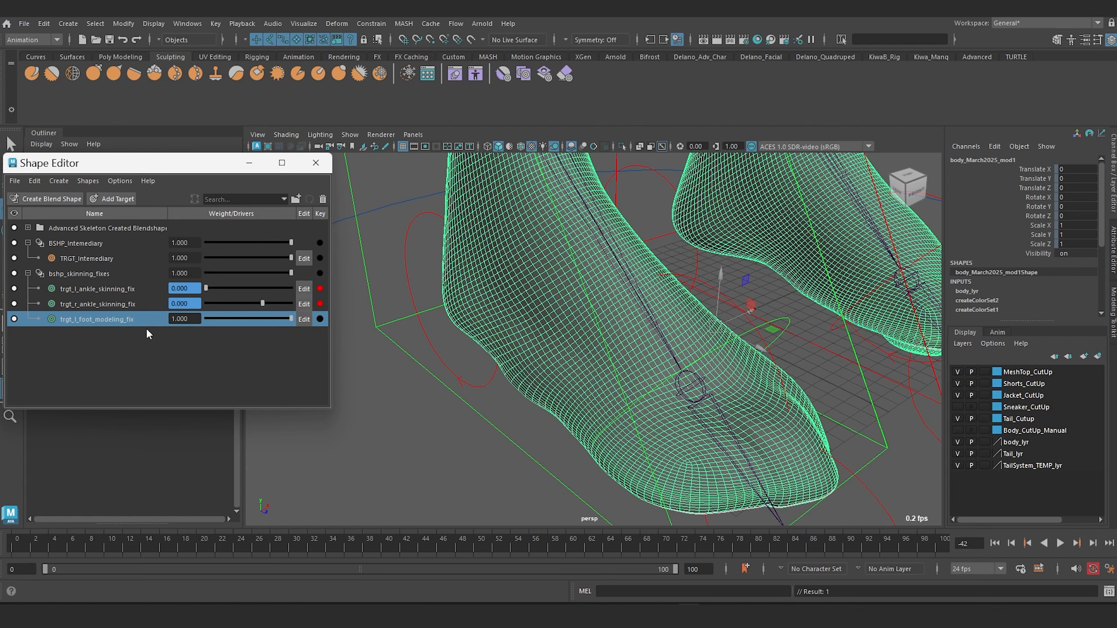
- Duplicate the trgt_l_foot_modeling_fix target and flip the copy to the opposite foot
right_click(107, 319)
click(182, 385)
right_click(98, 334)
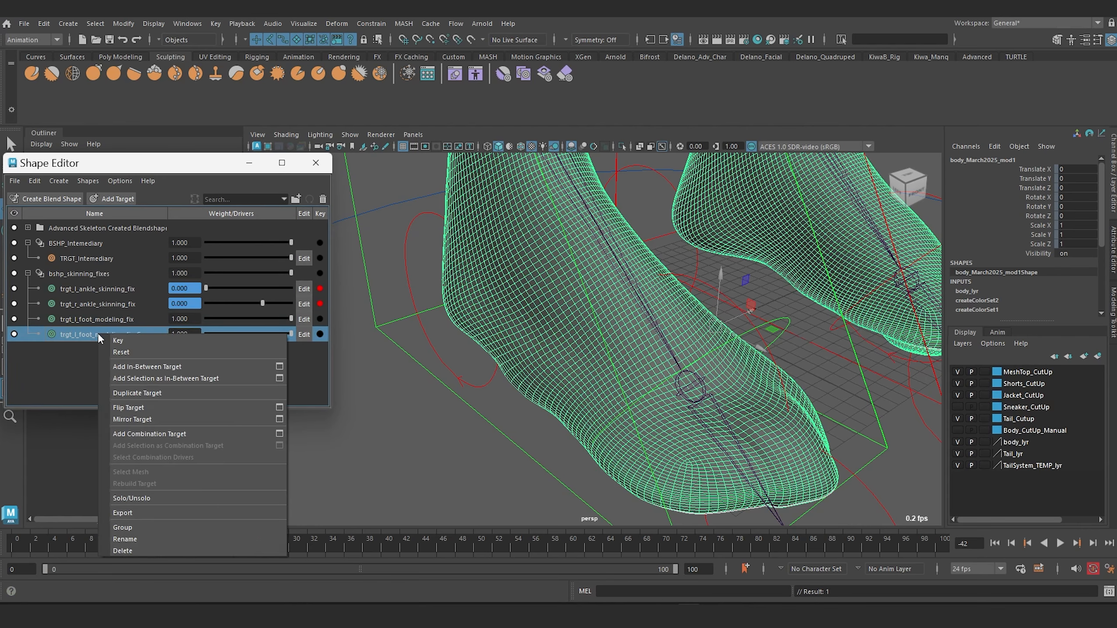
click(142, 405)
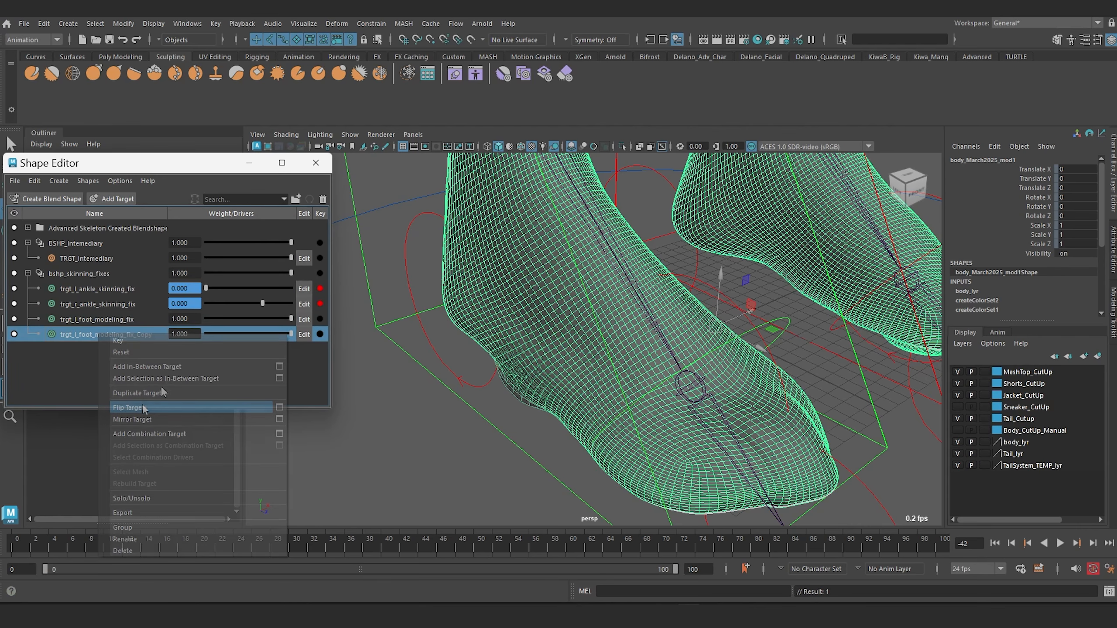
- Set the copied target's weight to -1 and inspect the outer edge of the right foot
double_click(186, 333)
text(-1)
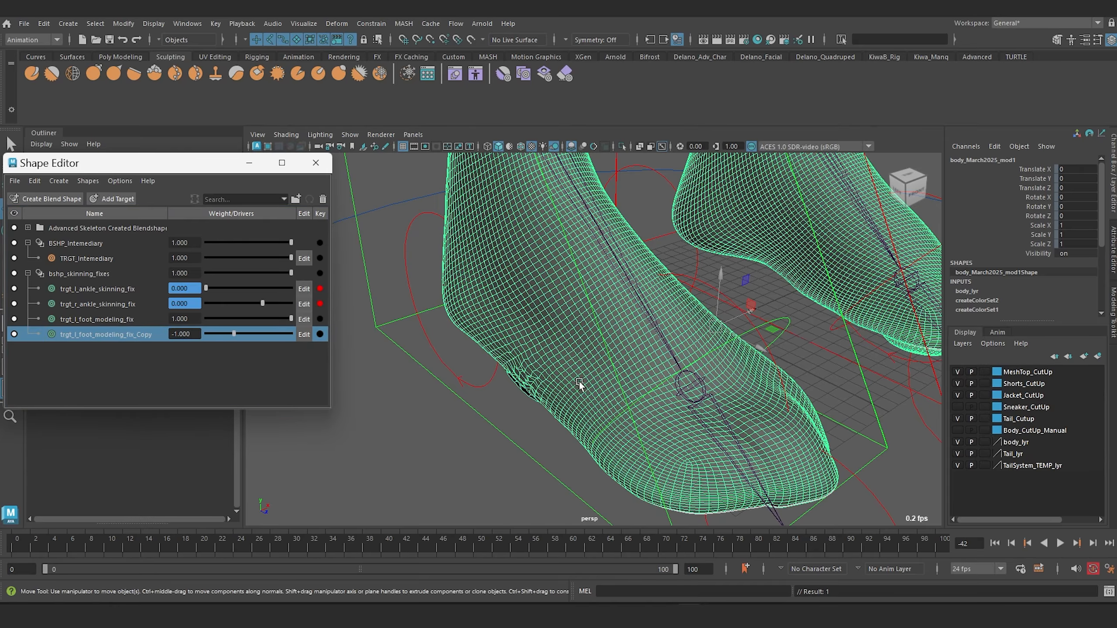
alt+drag(579, 383, 722, 343)
scroll(550, 370, up, 3)
scroll(646, 342, down, 5)
alt+drag(644, 341, 540, 384)
scroll(594, 353, up, 7)
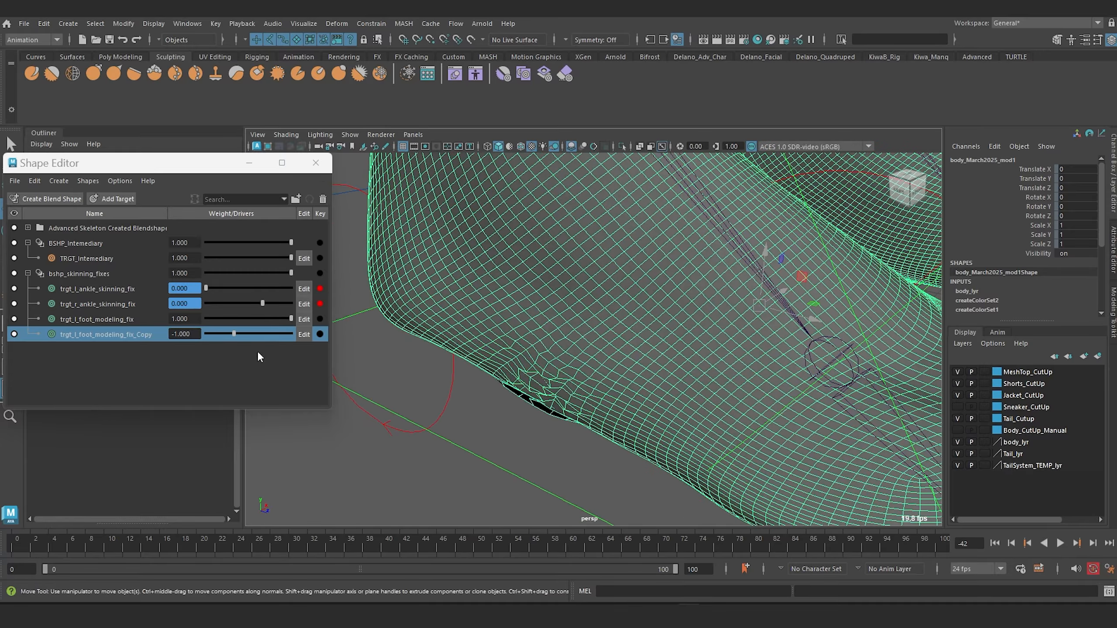
- Delete the copied foot modeling target
right_click(104, 335)
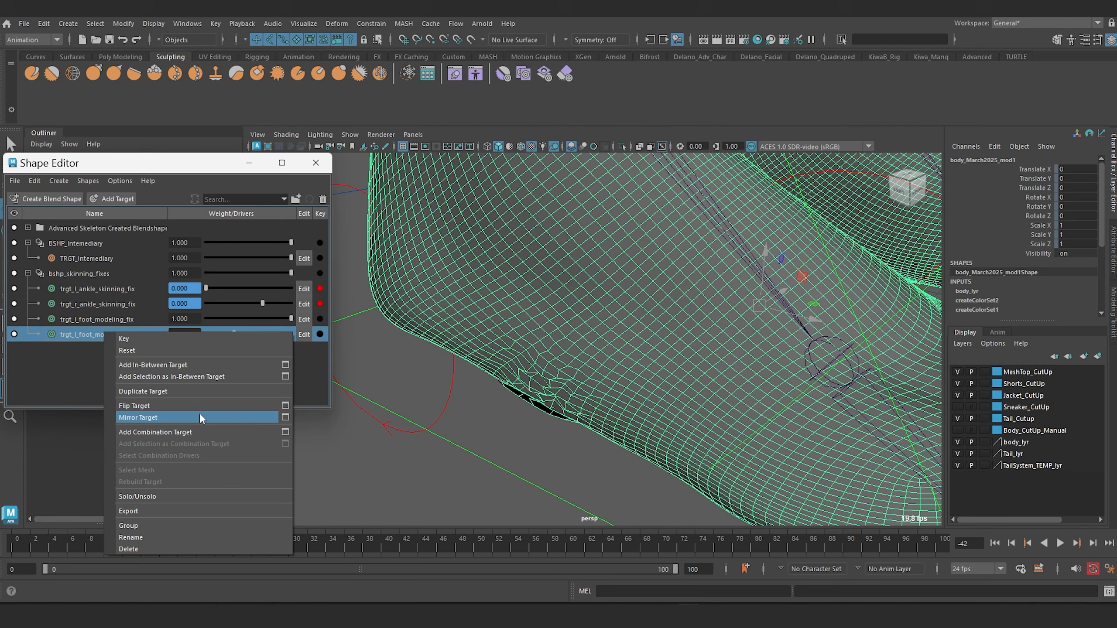
click(150, 548)
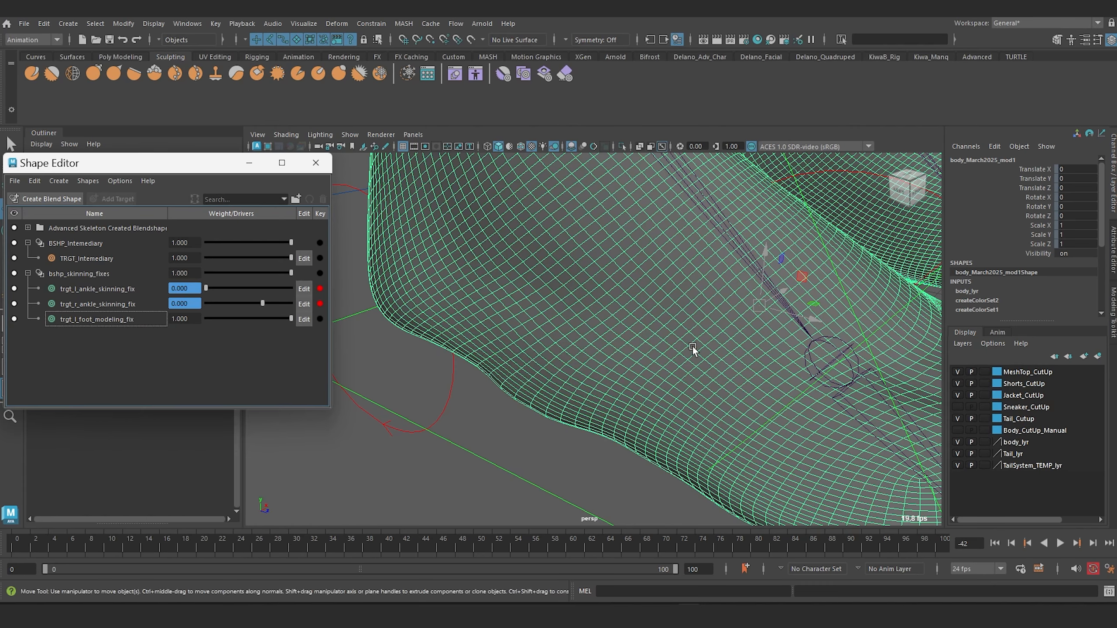
alt+drag(607, 352, 567, 287)
scroll(567, 289, down, 5)
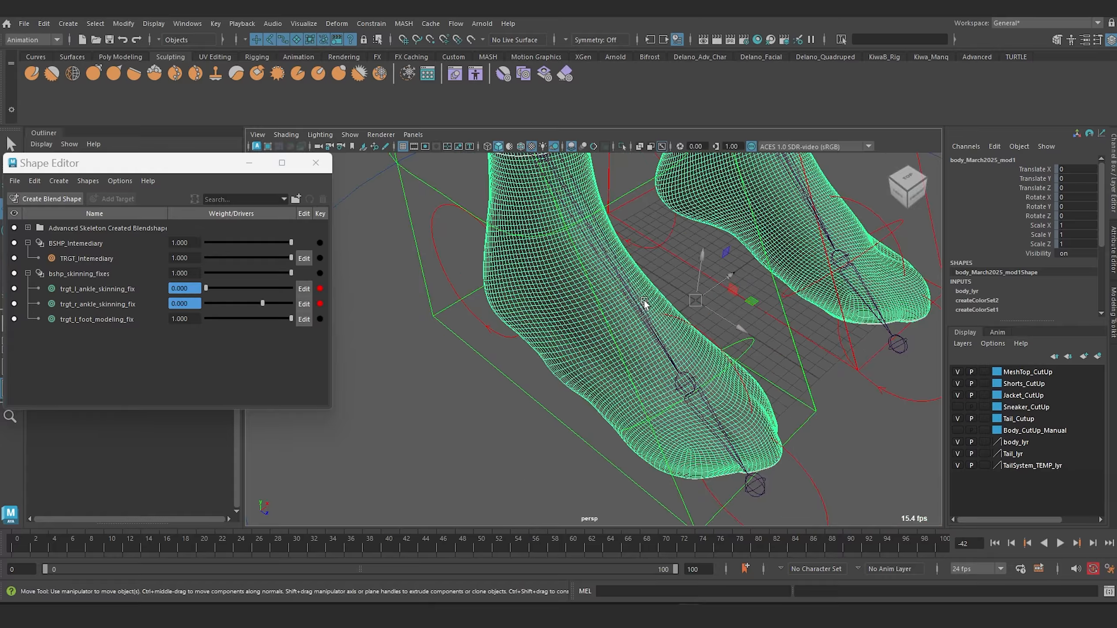
- Enable editing of the trgt_l_foot_modeling_fix target and soft-select vertices along the right foot's outer edge
alt+middle_drag(643, 305, 484, 423)
alt+drag(554, 386, 519, 378)
scroll(519, 378, up, 5)
click(303, 319)
right_drag(550, 378, 502, 379)
click(507, 417)
alt+drag(509, 418, 493, 398)
alt+drag(493, 398, 636, 326)
alt+drag(636, 326, 507, 267)
right_drag(506, 267, 545, 231)
scroll(583, 354, up, 5)
right_drag(582, 353, 539, 354)
click(585, 417)
- Soft-select vertices on the underside of the right foot's outer edge and move them slightly to smooth the contour
scroll(586, 418, down, 10)
alt+drag(586, 418, 615, 379)
scroll(616, 378, up, 10)
click(578, 387)
click(641, 403)
click(673, 413)
drag(680, 365, 681, 358)
scroll(637, 378, down, 5)
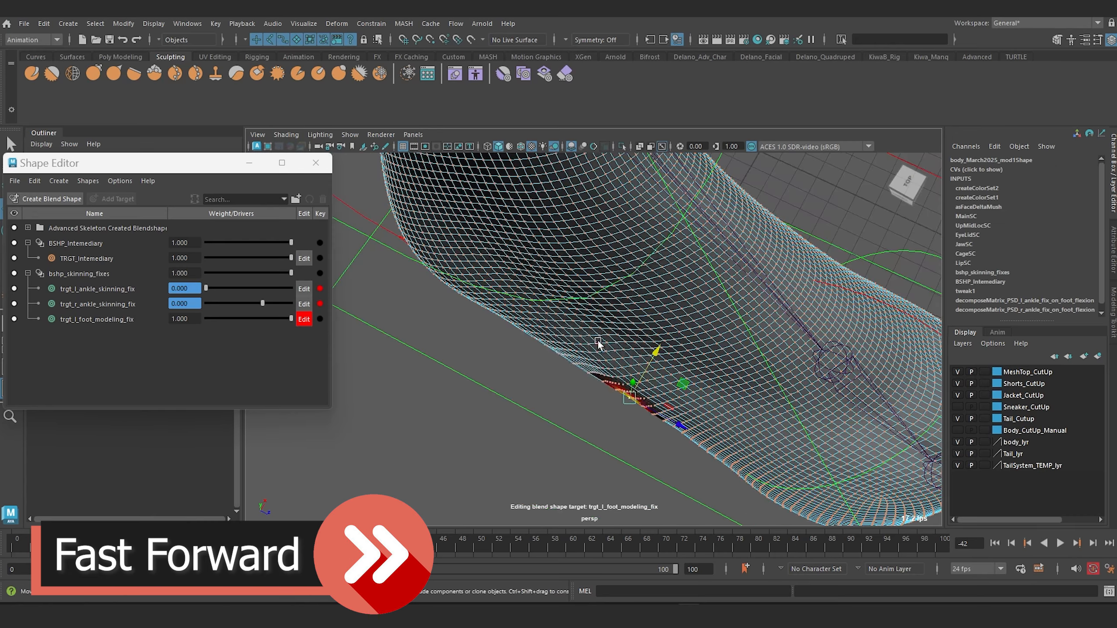
- Raise further soft-selected vertices along the right foot's outer sole edge to even out the remaining dips, and deselect the mesh
alt+drag(598, 344, 616, 304)
click(606, 352)
right_drag(609, 317, 563, 317)
click(611, 338)
drag(610, 277, 610, 274)
drag(611, 274, 651, 282)
click(671, 339)
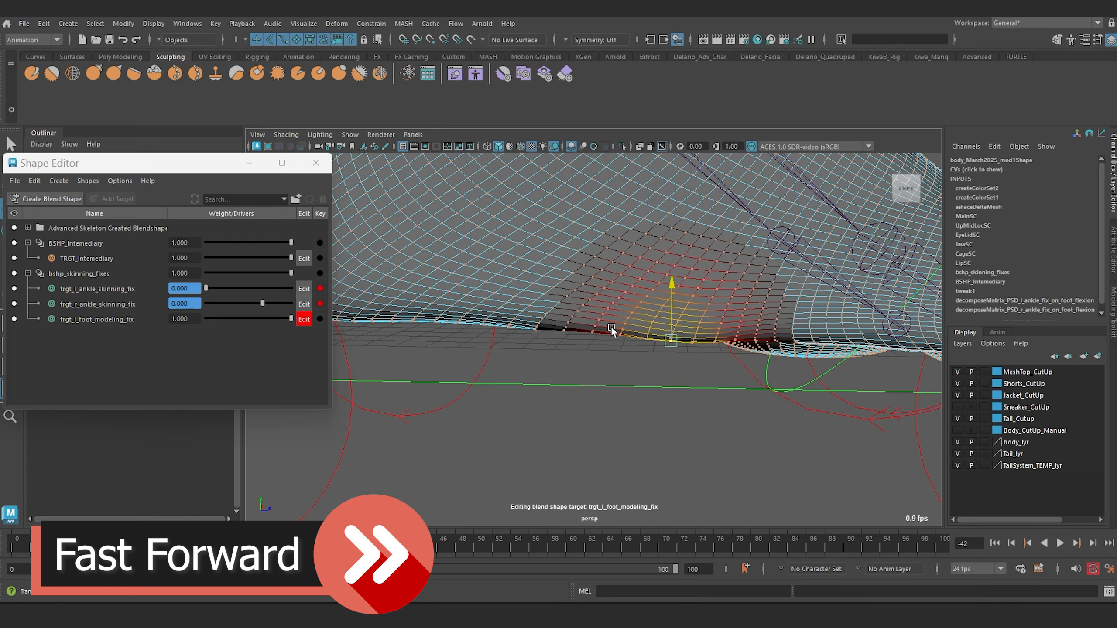
drag(611, 331, 590, 332)
drag(672, 280, 673, 277)
click(714, 339)
click(532, 247)
scroll(531, 247, down, 10)
alt+drag(532, 247, 541, 374)
alt+drag(752, 360, 346, 356)
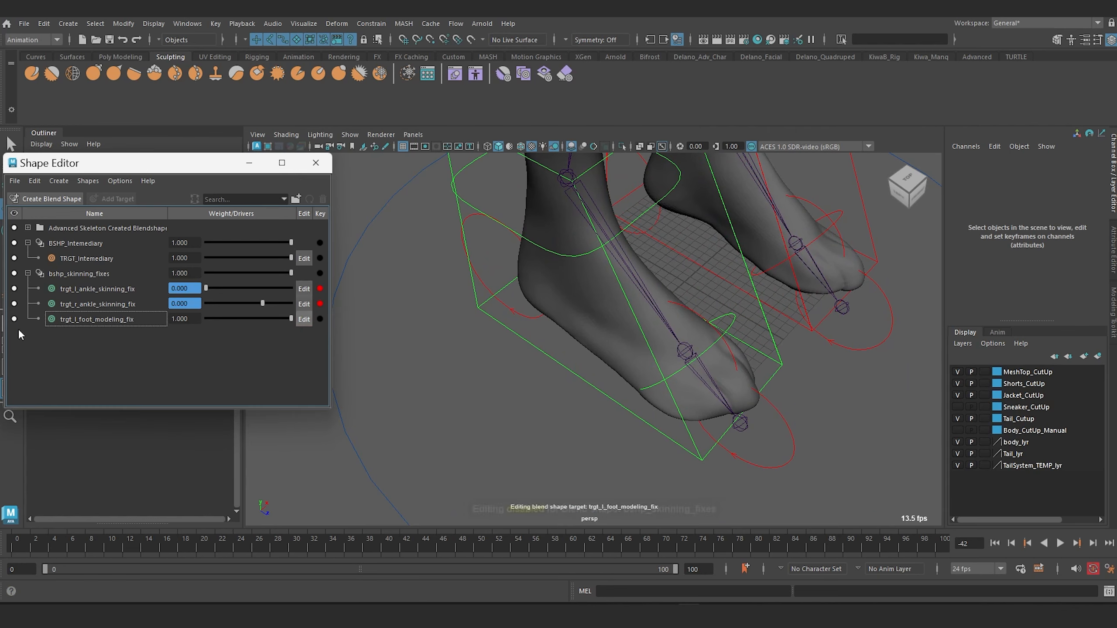
- Stop editing the foot modeling target and rename it trgt_foot_modeling_fix
click(303, 320)
double_click(75, 321)
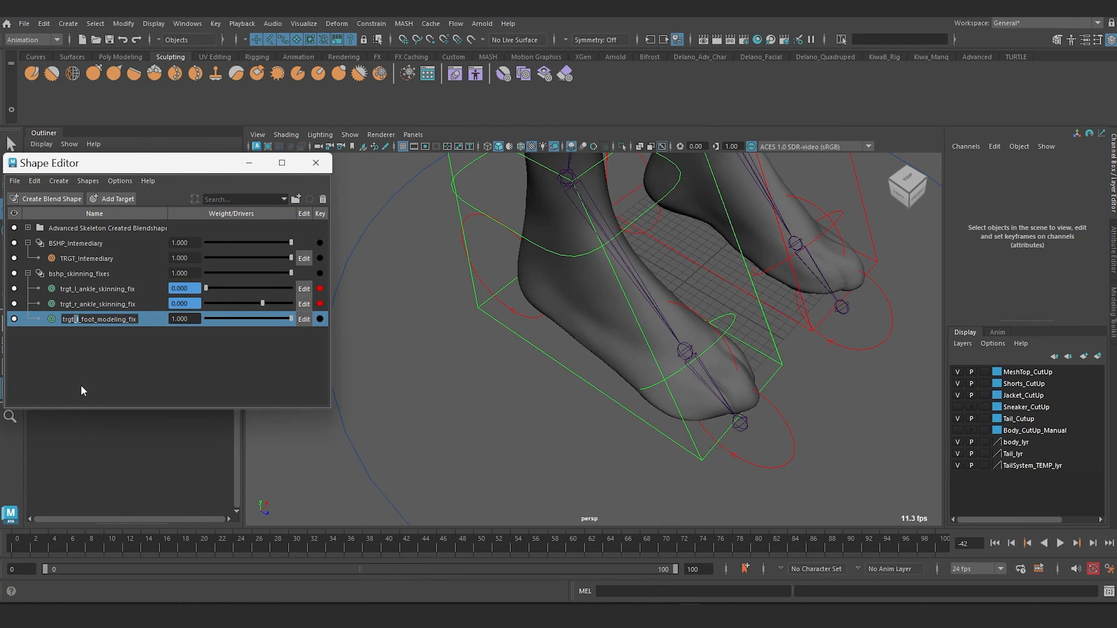
key(BackSpace)
key(BackSpace)
key(Return)
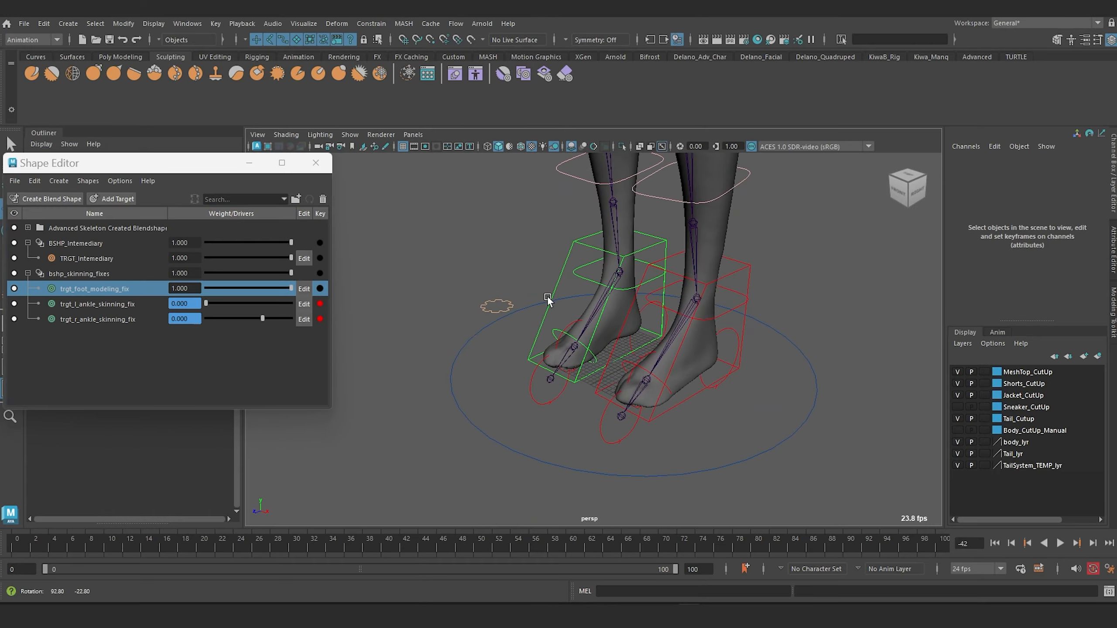
- Switch the left leg to FK by setting FKIKBlend on FKIKLeg_L to 0
alt+drag(590, 290, 606, 382)
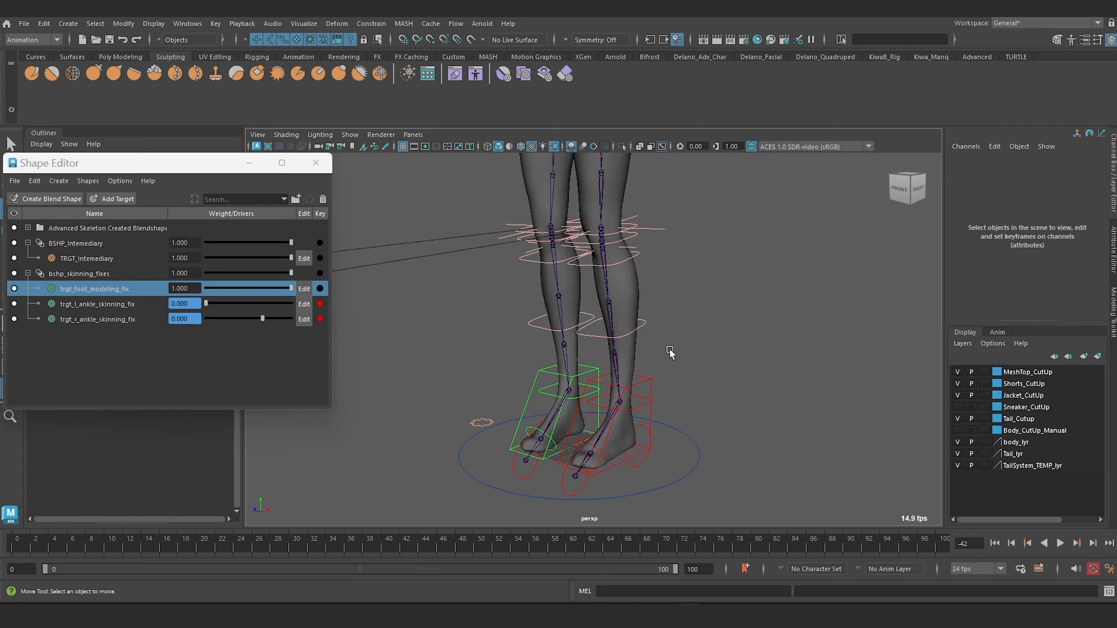
mouse_move(670, 352)
alt+mouse_down()
mouse_move(679, 352)
mouse_move(681, 304)
mouse_move(686, 347)
alt+mouse_up()
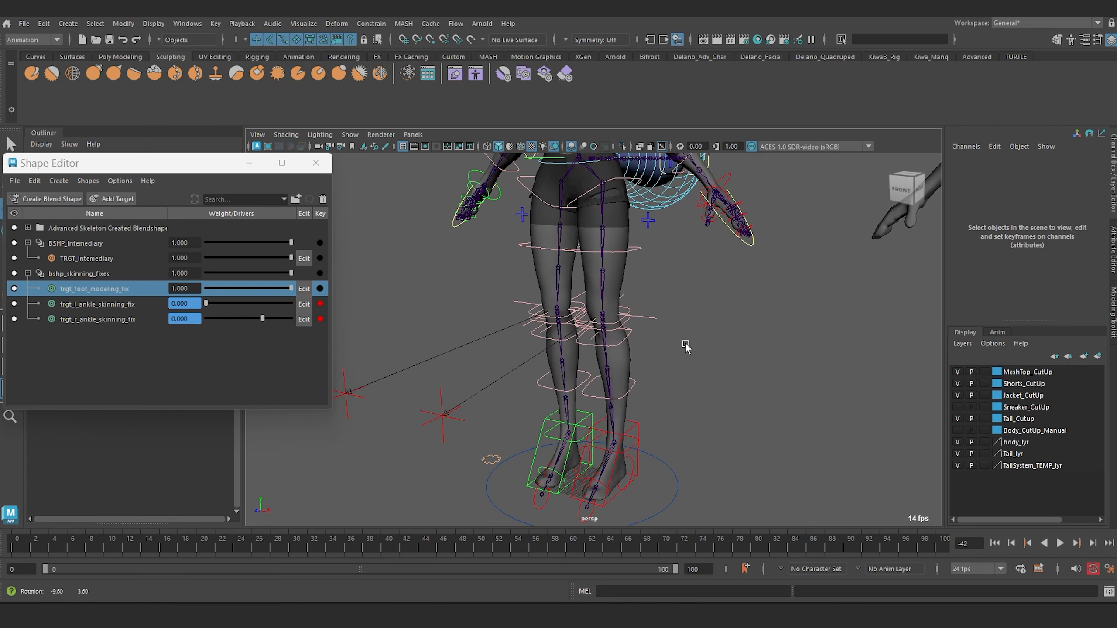
scroll(685, 318, up, 2)
scroll(685, 318, down, 1)
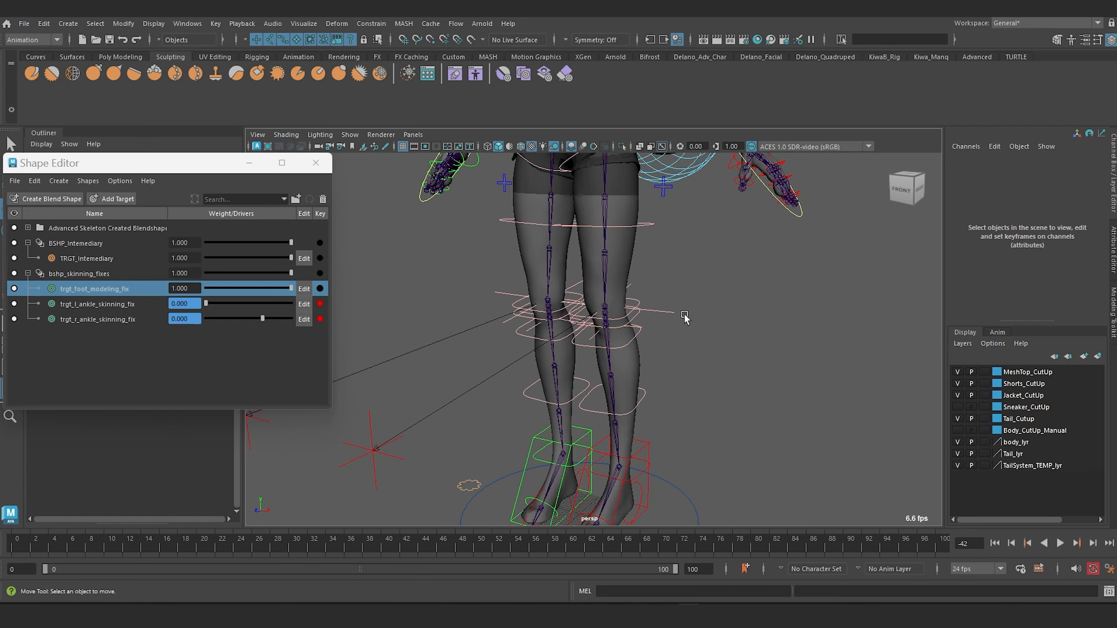
click(668, 194)
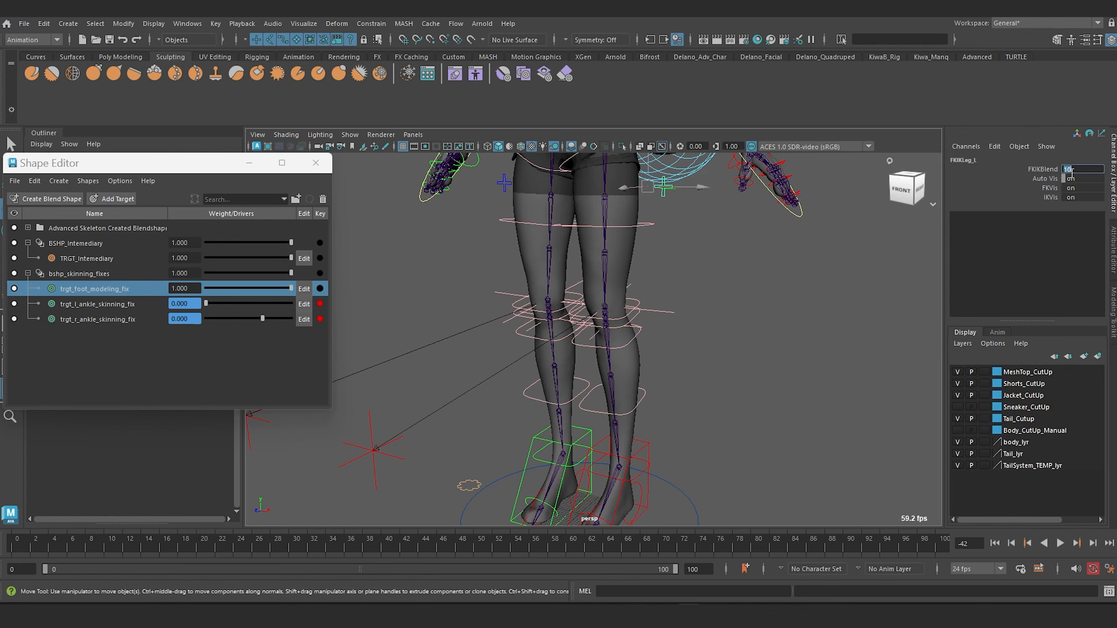
key(Return)
- Rotate the FKAnkle_L control to test the left ankle corrective in FK
scroll(749, 346, down, 4)
alt+drag(749, 346, 721, 298)
scroll(677, 330, up, 5)
alt+drag(664, 341, 643, 355)
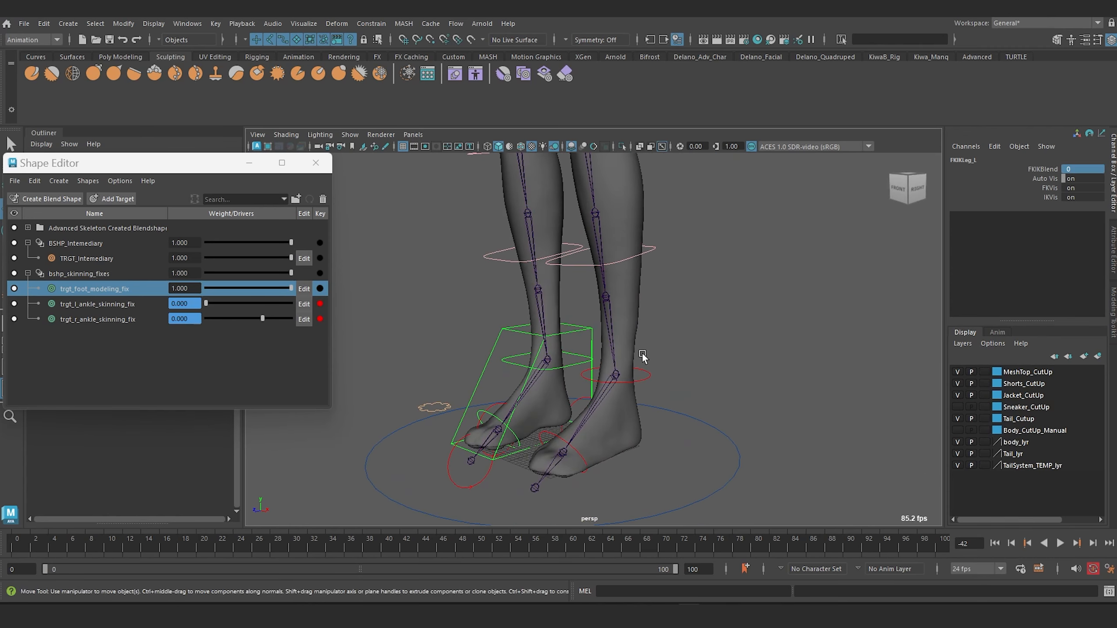
click(650, 376)
scroll(631, 378, up, 3)
key(e)
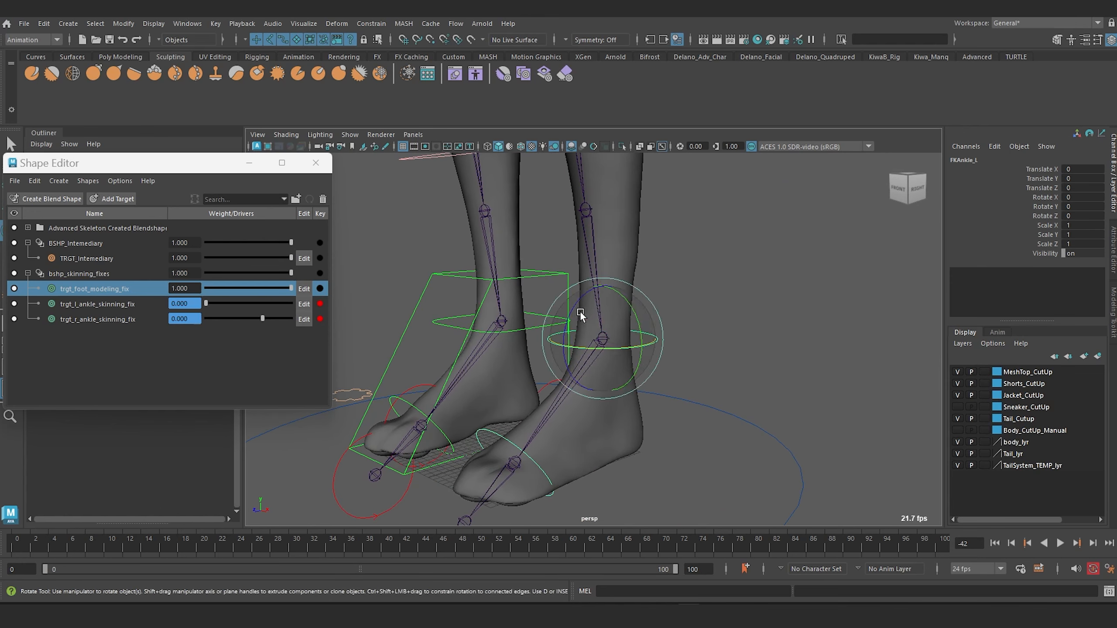
drag(570, 313, 524, 305)
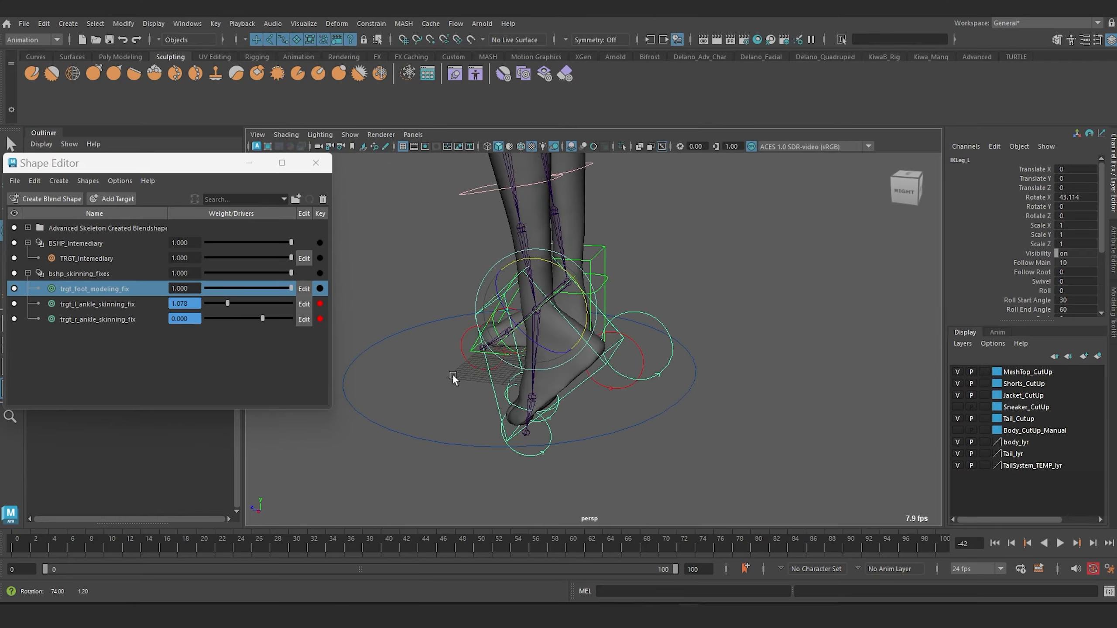
- Reset the IKLeg_L control's Rotate X to 0
alt+drag(453, 374, 567, 364)
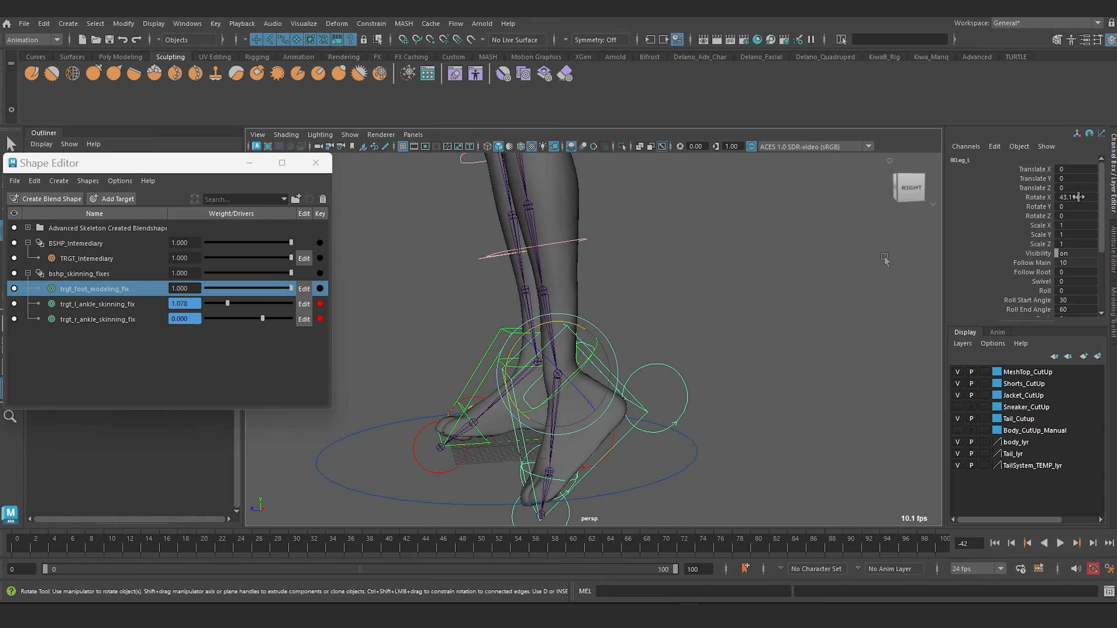
key(Return)
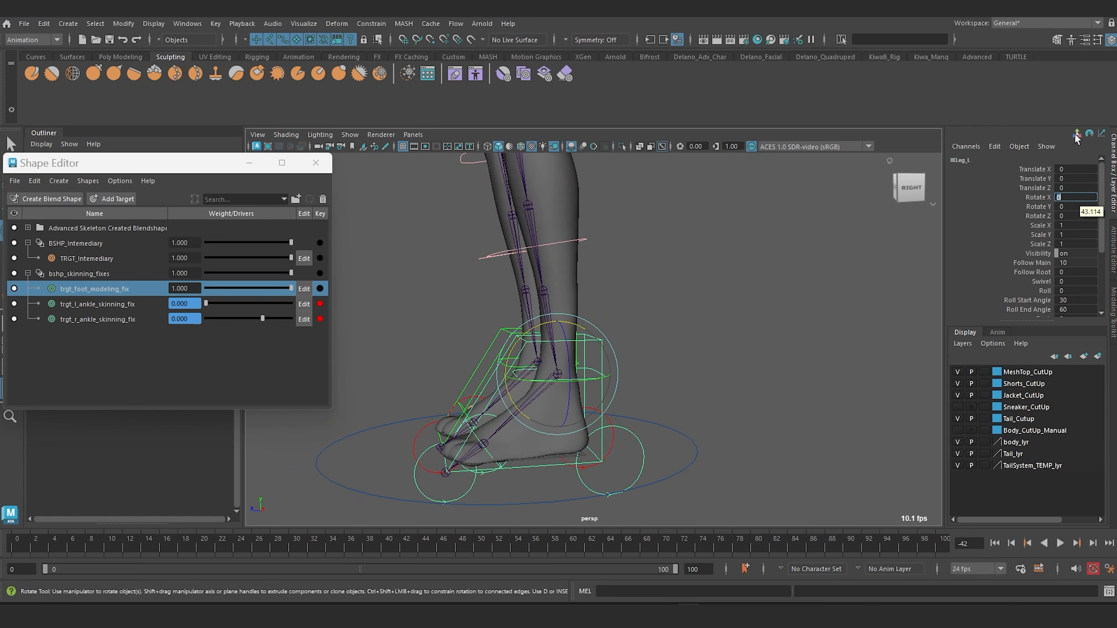
alt+drag(572, 308, 630, 313)
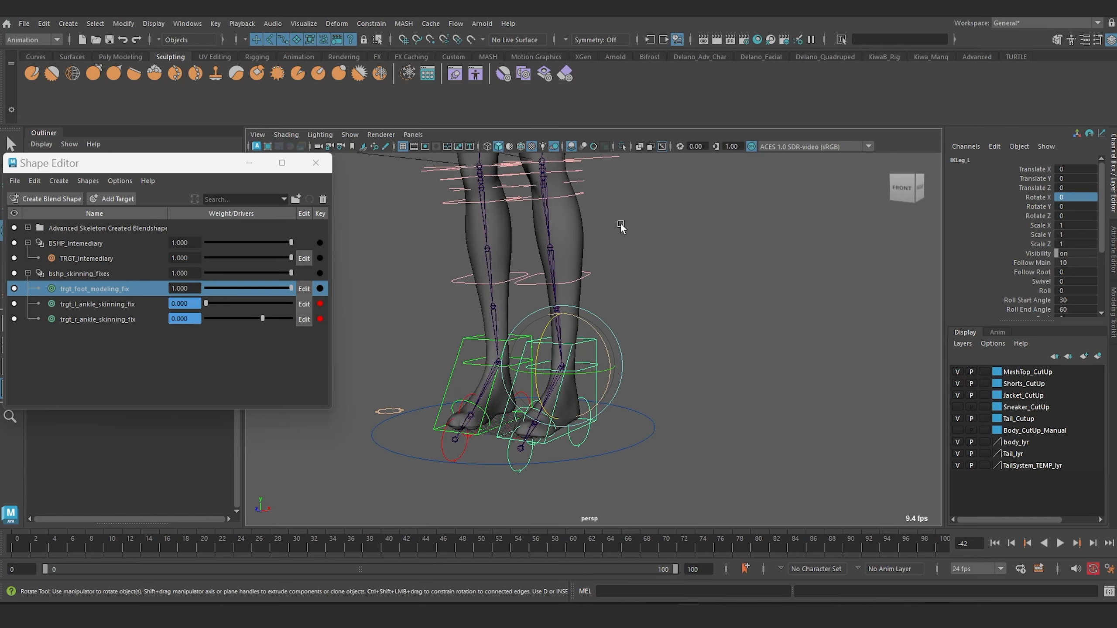
- Hide the Jacket_CutUp display layer
alt+middle_drag(621, 223, 649, 329)
alt+drag(648, 329, 661, 276)
alt+middle_drag(661, 277, 642, 397)
alt+middle_drag(625, 235, 644, 299)
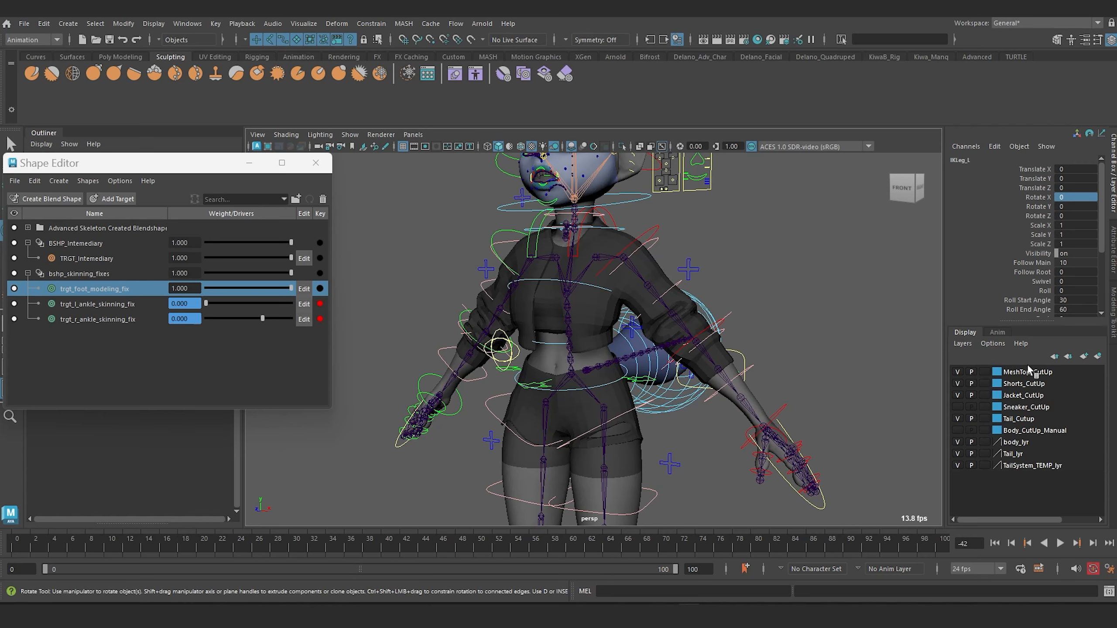
click(958, 395)
scroll(529, 348, up, 5)
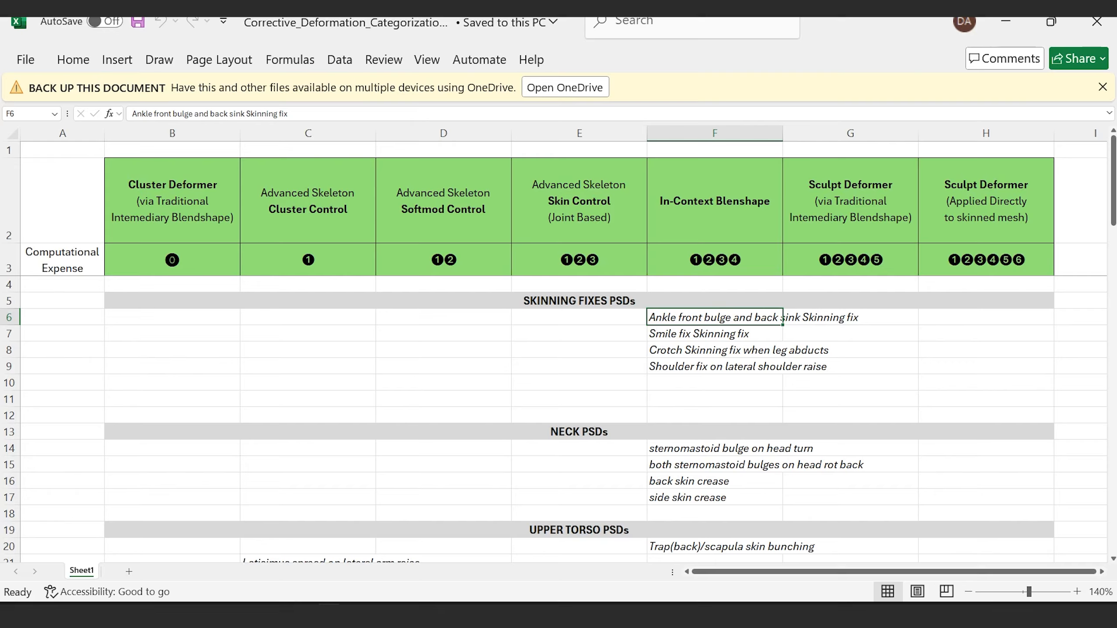
- Look over the corrective deformation categories in the Excel spreadsheet and return to Maya to examine both lower legs
scroll(624, 362, down, 4)
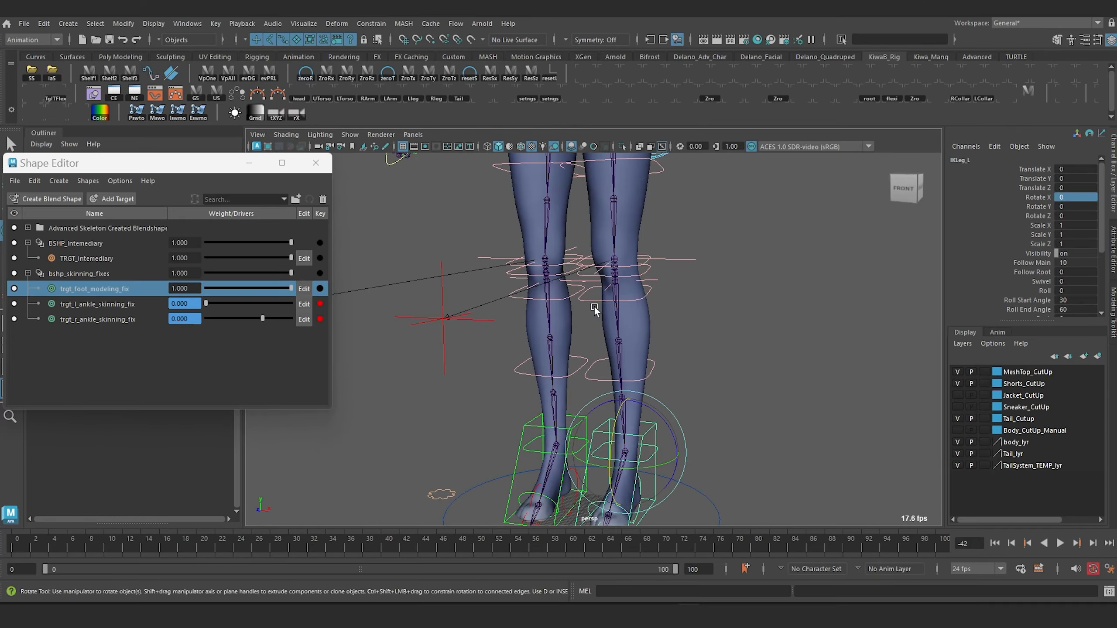
mouse_move(594, 308)
alt+mouse_down()
mouse_move(631, 307)
mouse_move(591, 308)
alt+mouse_up()
alt+drag(591, 308, 586, 317)
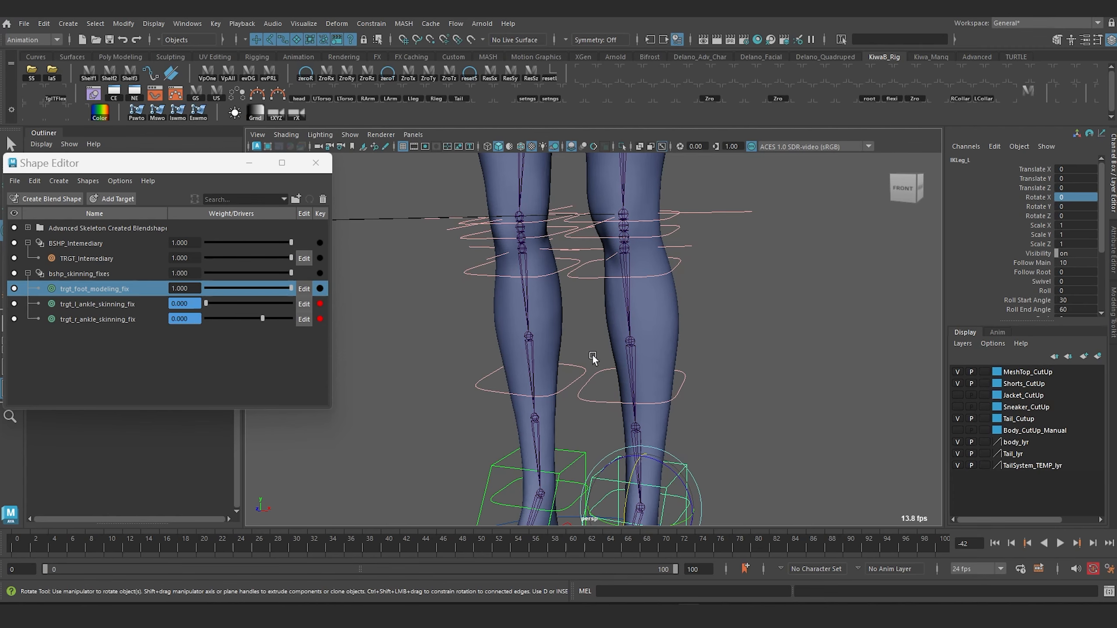
scroll(633, 297, down, 6)
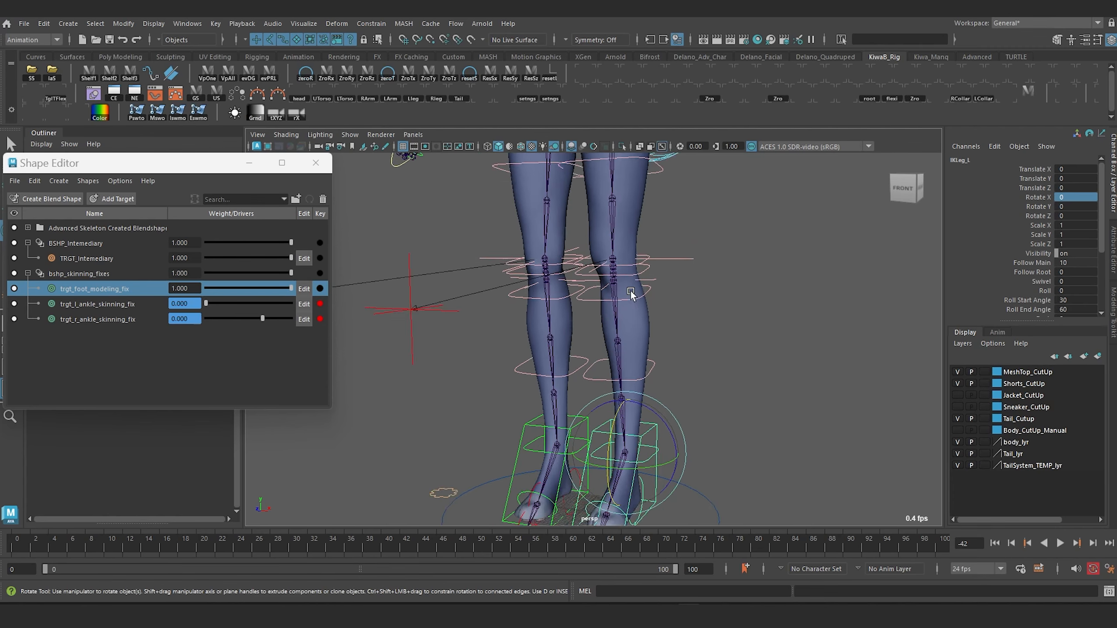
alt+middle_drag(631, 295, 603, 347)
alt+middle_drag(603, 347, 618, 285)
scroll(618, 285, up, 3)
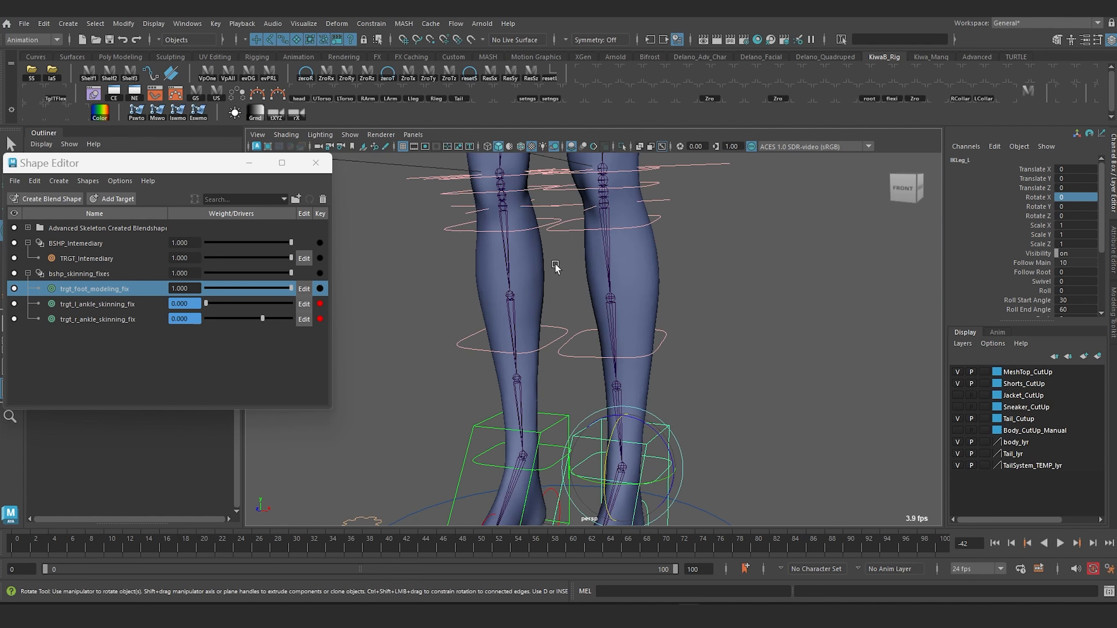
scroll(617, 312, up, 3)
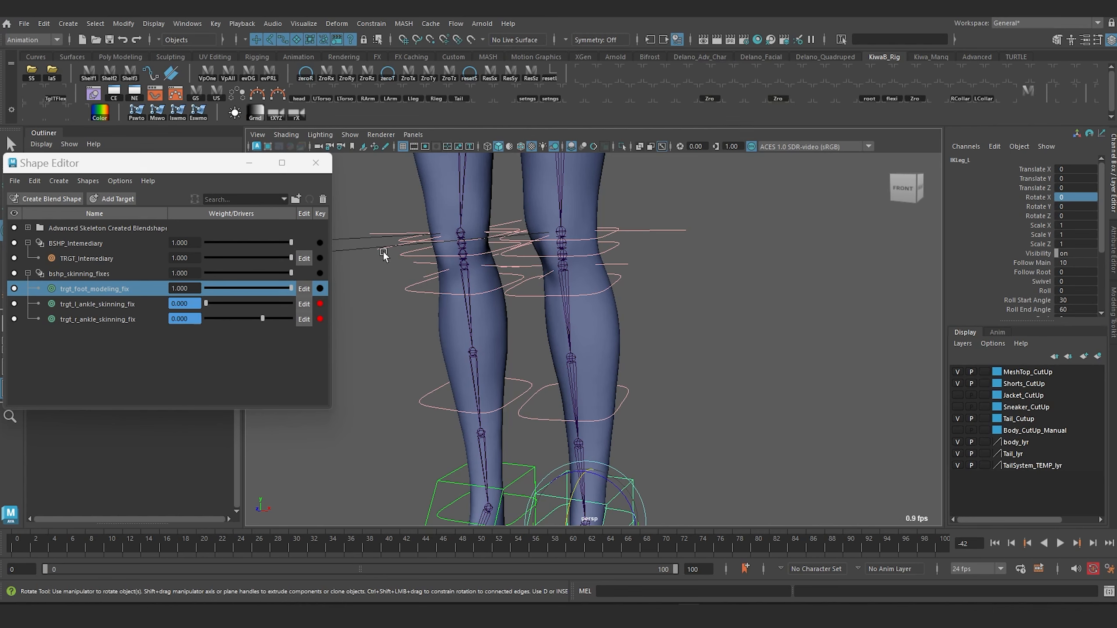
scroll(603, 264, up, 3)
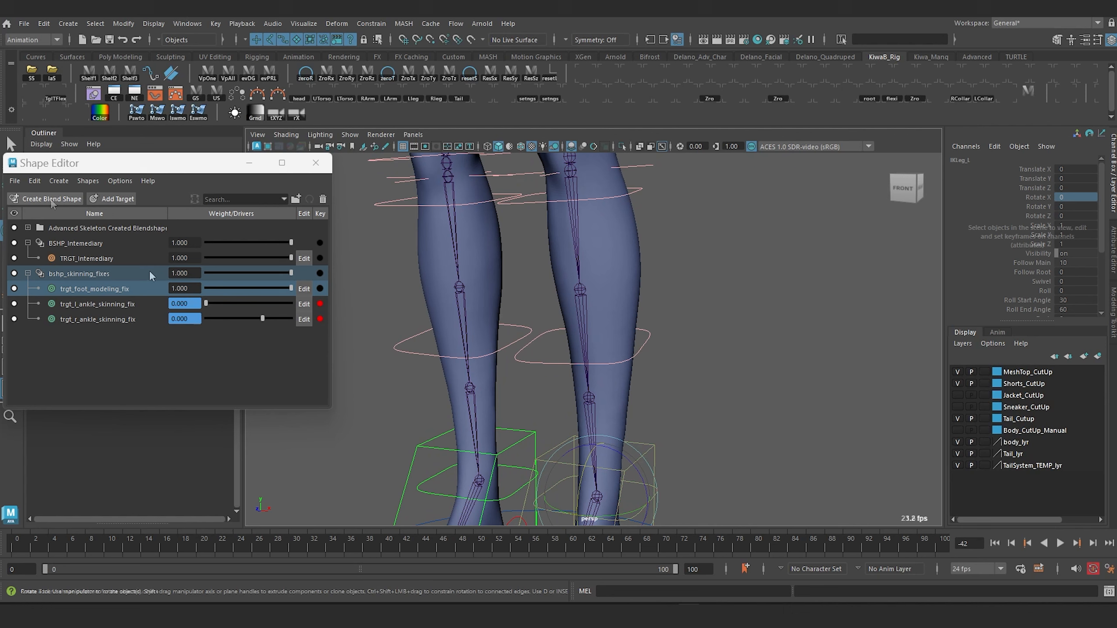
- Add a new target to the bshp_skinning_fixes blend shape and name it left_side
click(149, 273)
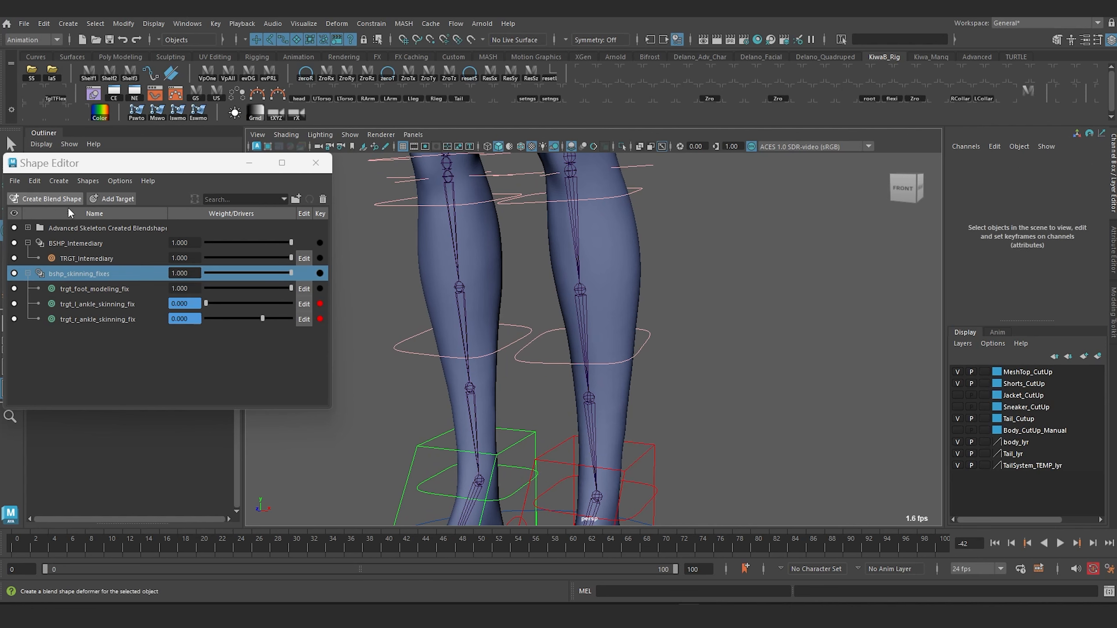
right_click(68, 275)
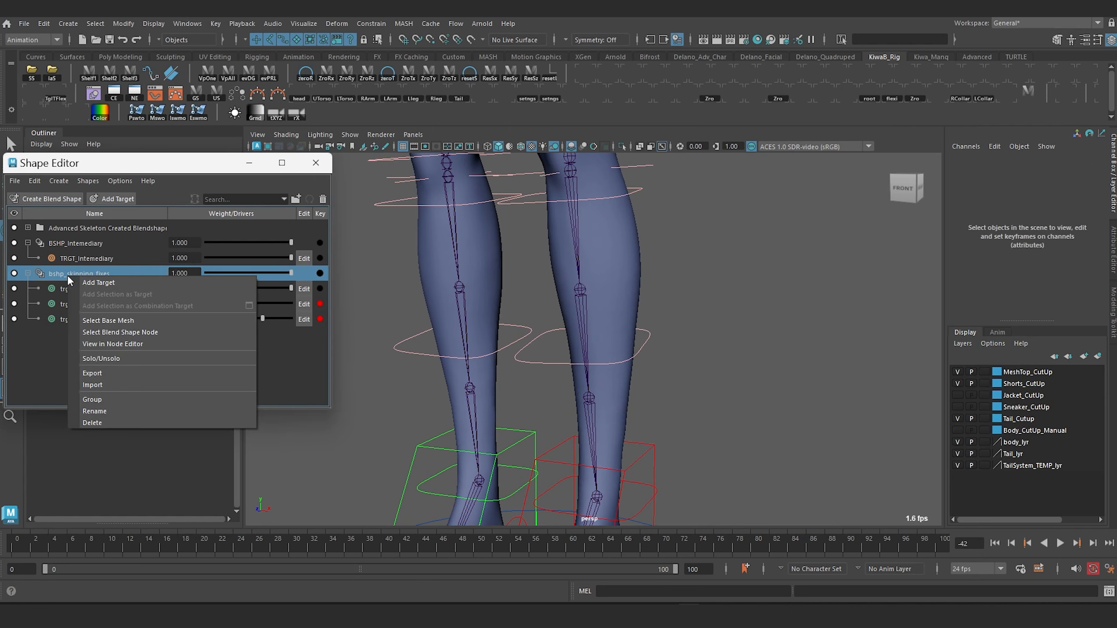
click(120, 284)
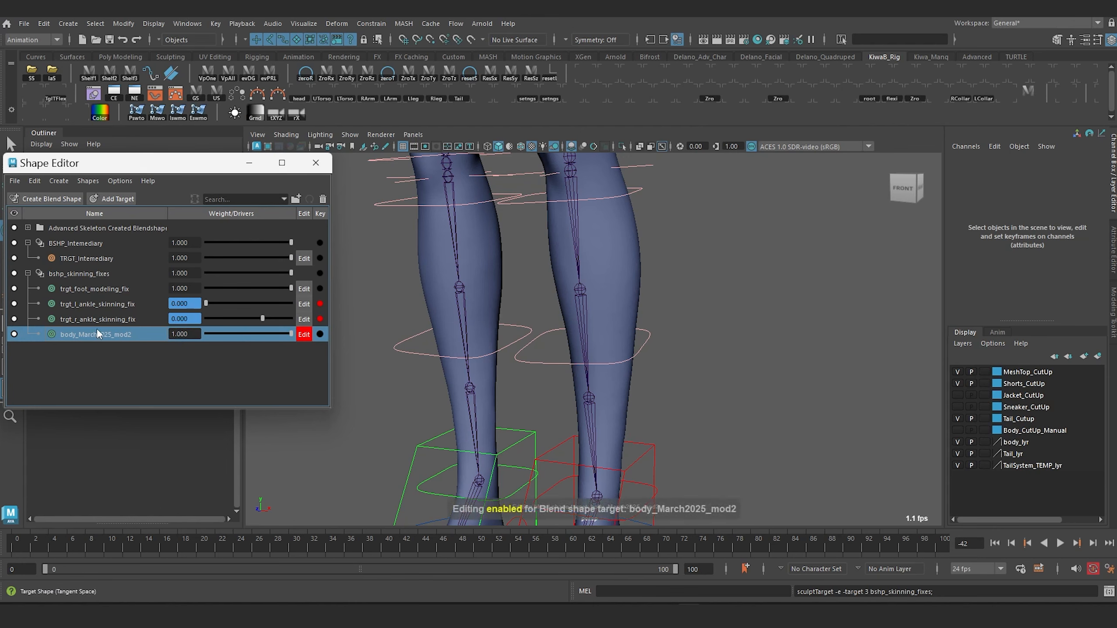
double_click(80, 334)
text(left)
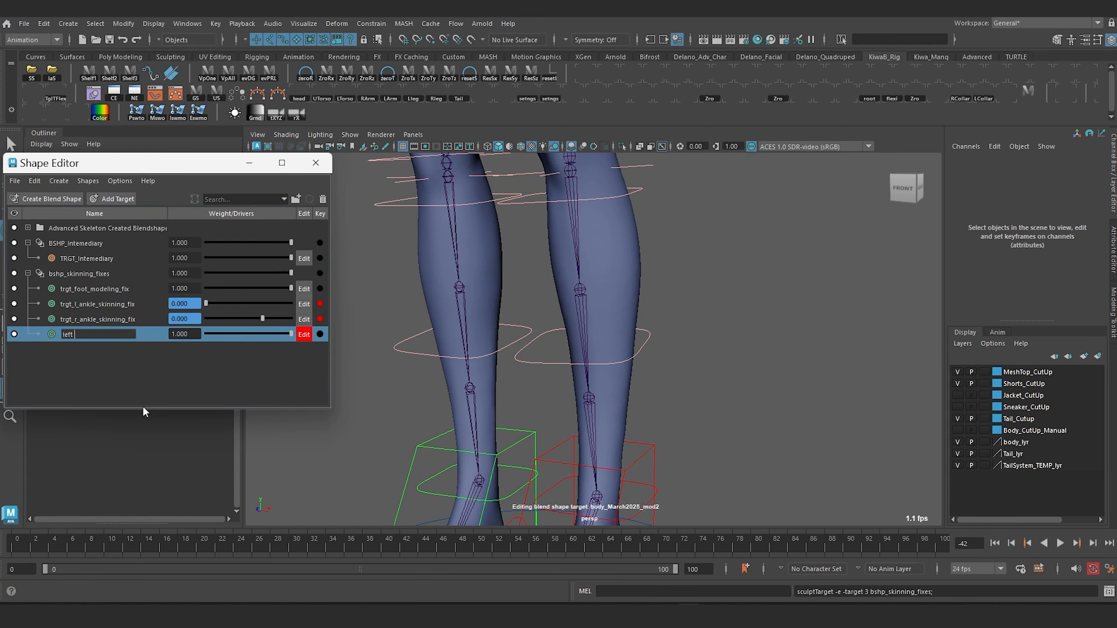
text(_side)
key(Return)
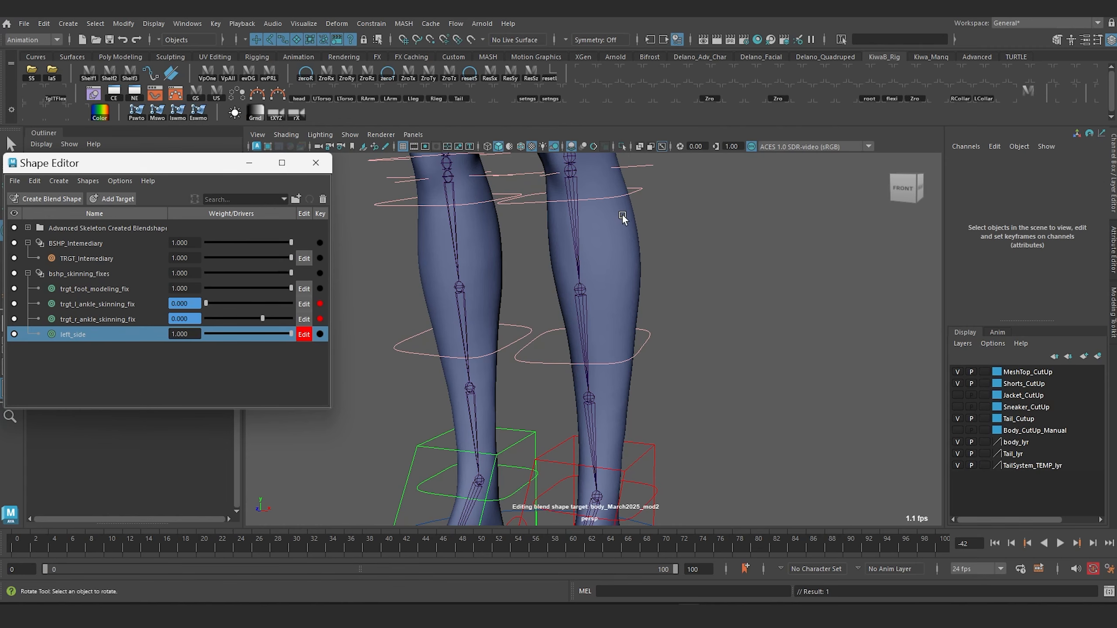
- Activate the Sculpt Tool with Object X symmetry and pick the body mesh for sculpting
alt+drag(620, 213, 606, 217)
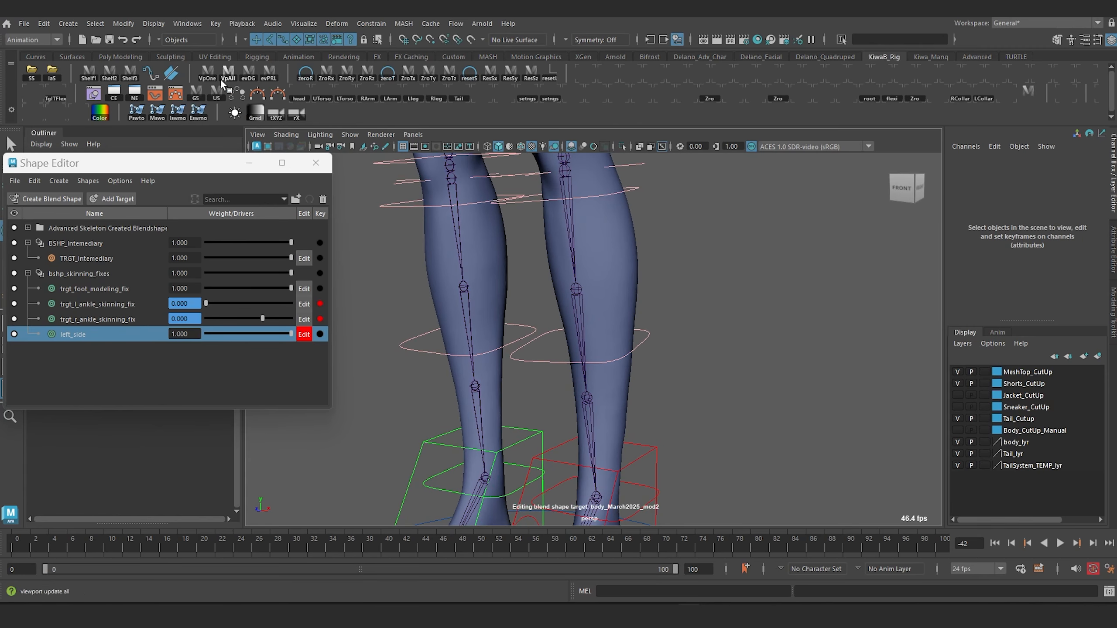
click(170, 57)
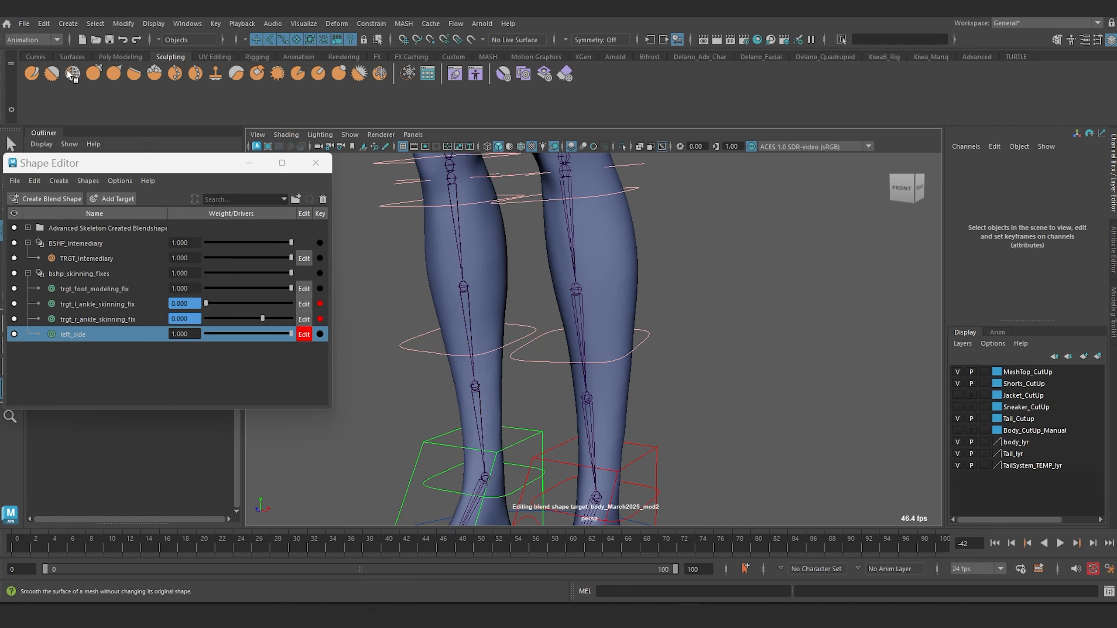
click(30, 74)
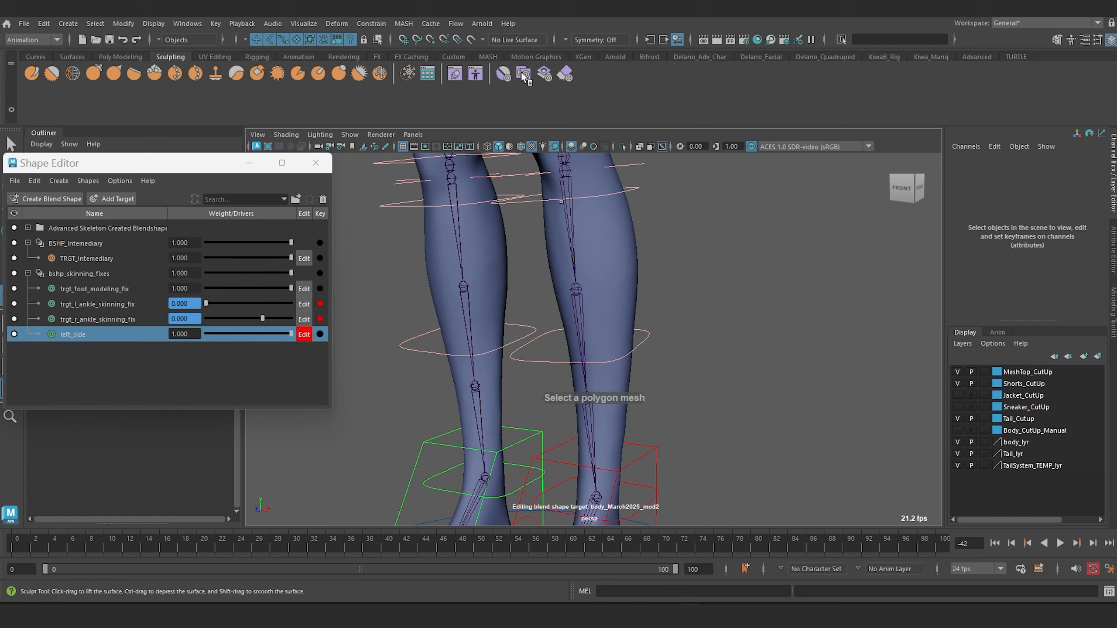
click(570, 40)
click(585, 60)
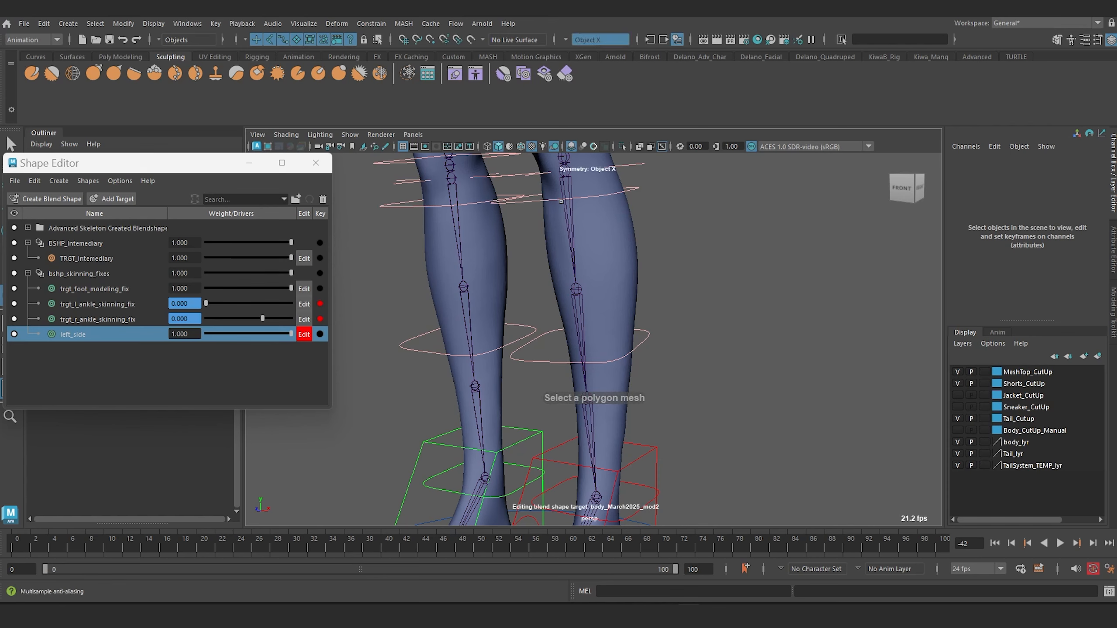
click(561, 202)
- Sculpt a large mirrored bulge on the outer side of both calves and view the legs from the front
scroll(611, 264, up, 2)
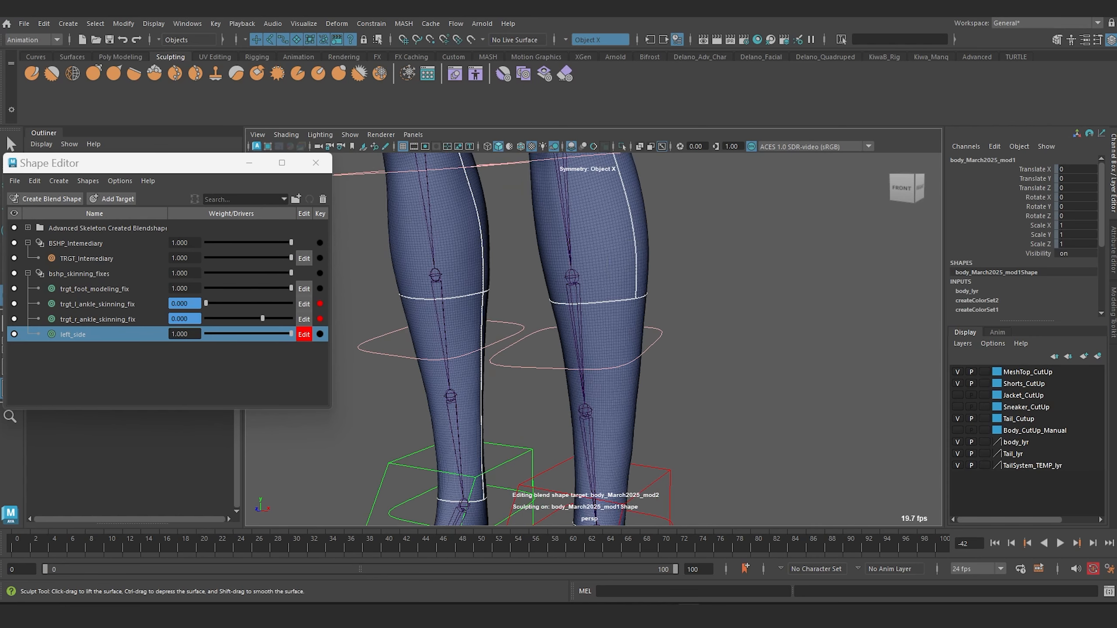
key(b)
mouse_move(617, 264)
mouse_down()
mouse_move(637, 268)
mouse_move(631, 224)
mouse_up()
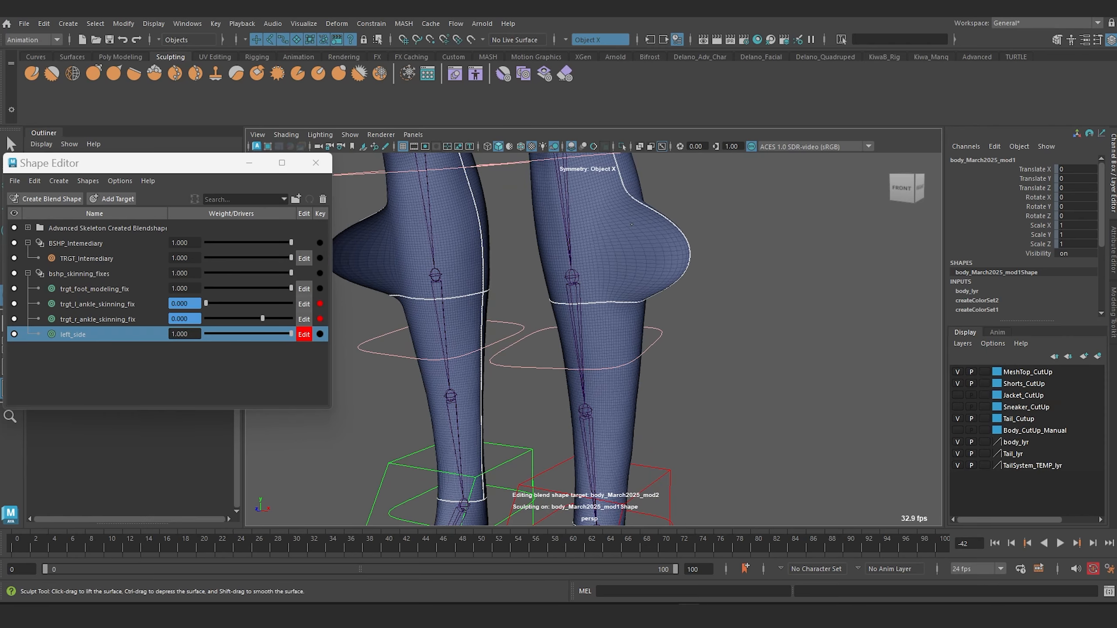
mouse_move(700, 327)
alt+mouse_down()
mouse_move(713, 321)
mouse_move(634, 318)
mouse_move(636, 309)
alt+mouse_up()
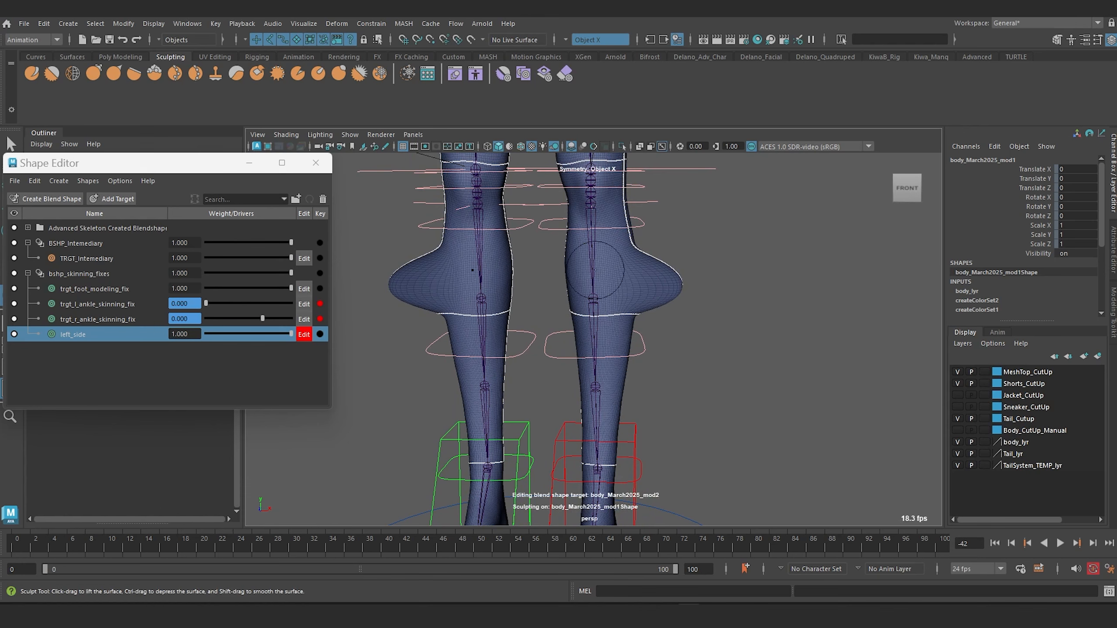
- Stop editing the left_side target, duplicate it within bshp_skinning_fixes, and rename the copy right_side
click(304, 334)
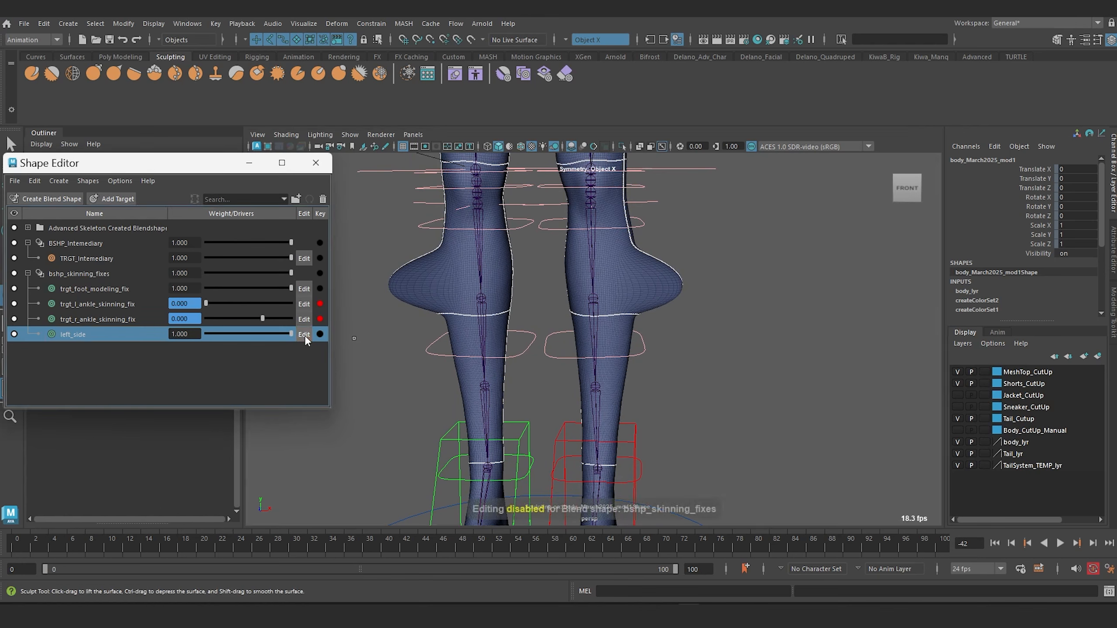
right_click(82, 337)
click(145, 388)
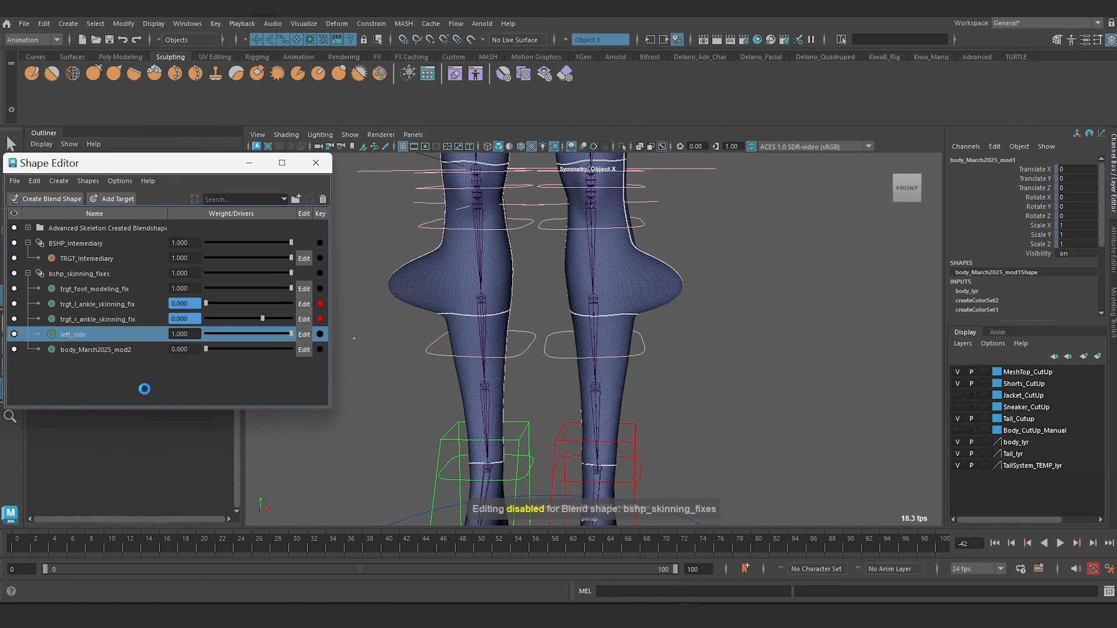
click(68, 351)
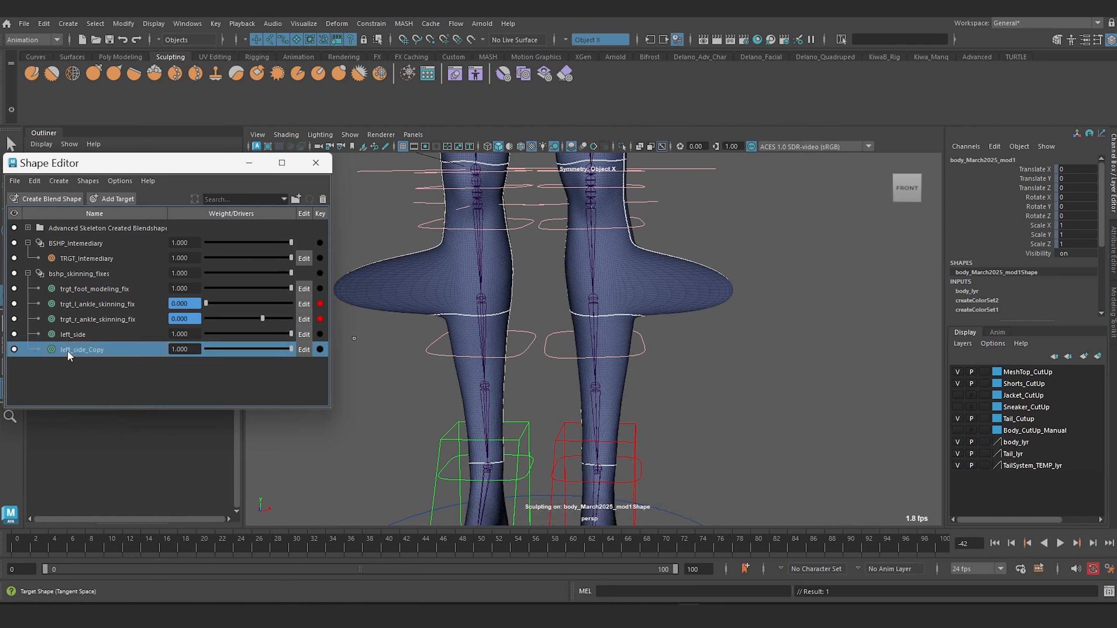
double_click(65, 350)
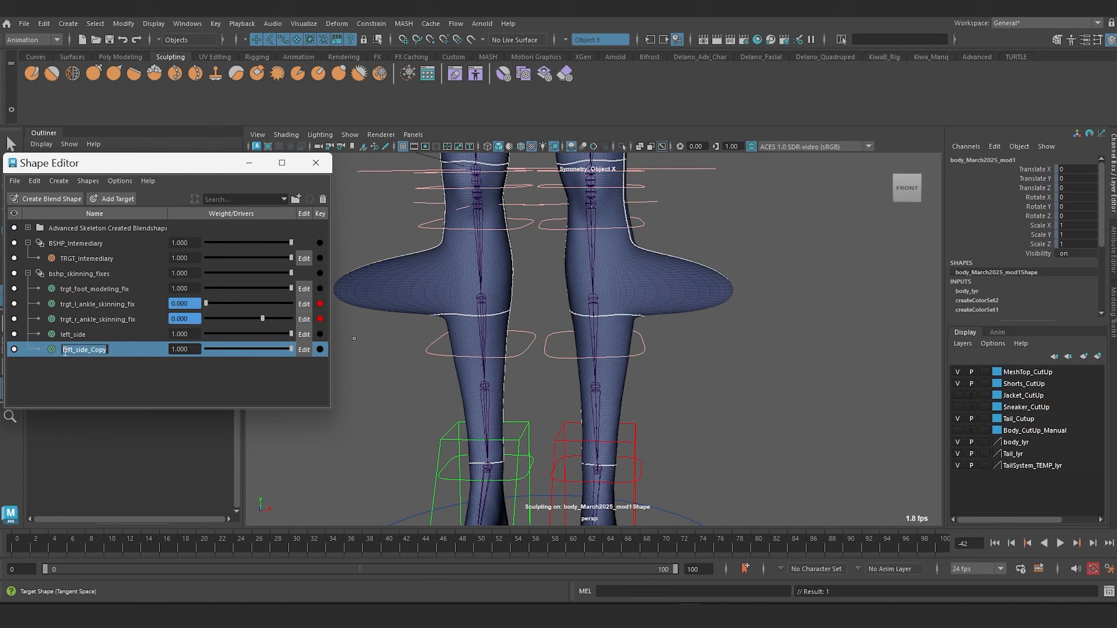
text(trg)
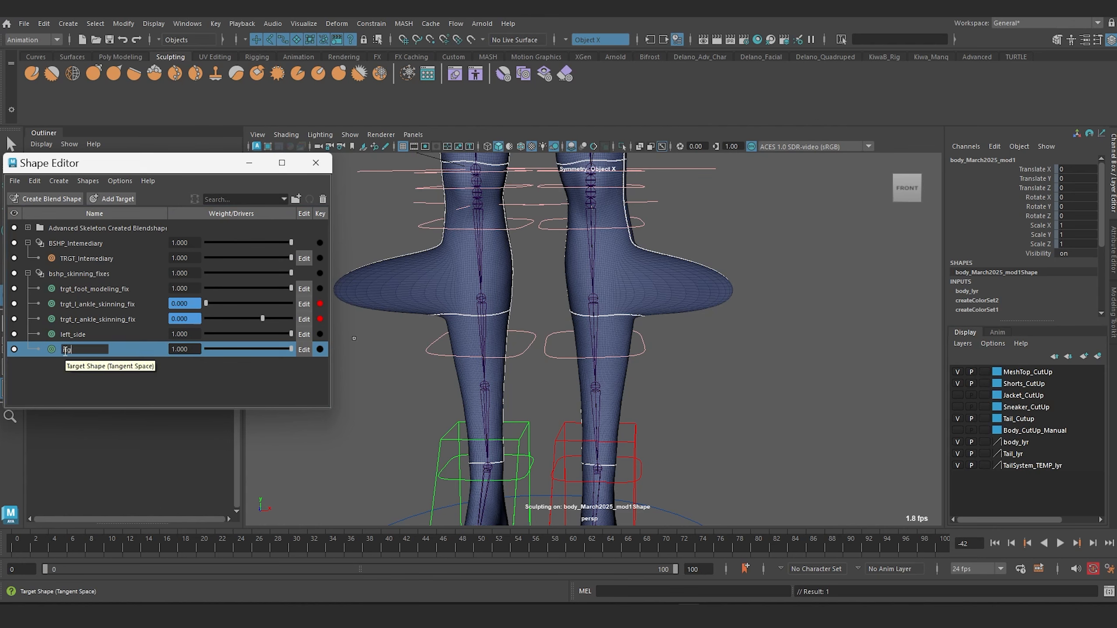
text(ht_side)
key(Return)
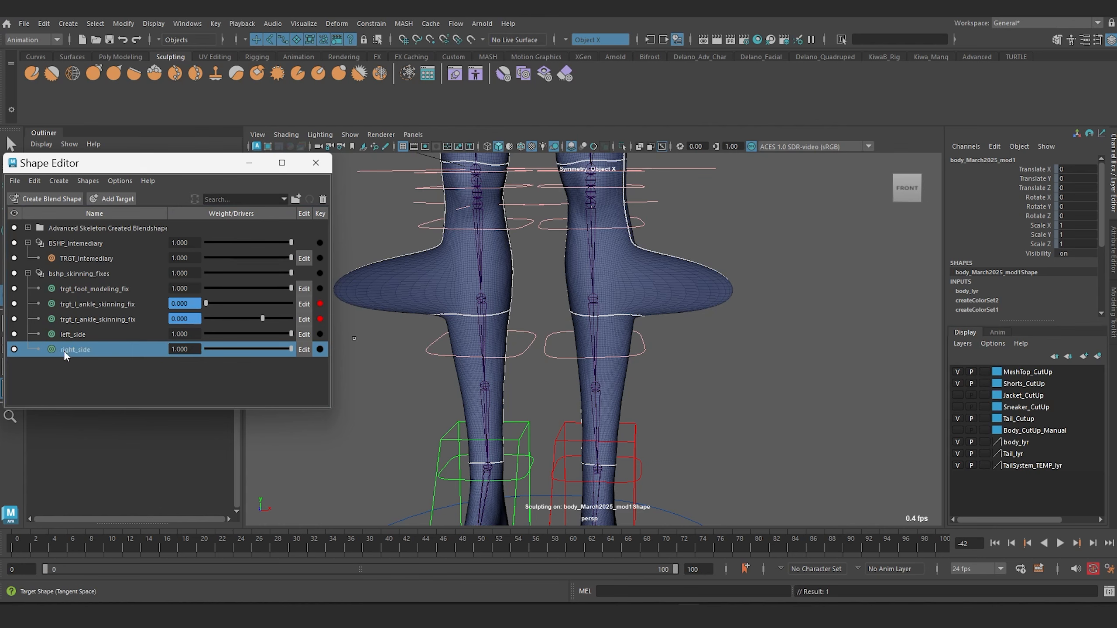
- With left_side hidden and symmetry off, erase the bulge on the character's left calf from the right_side target using the Erase Target Tool
click(14, 334)
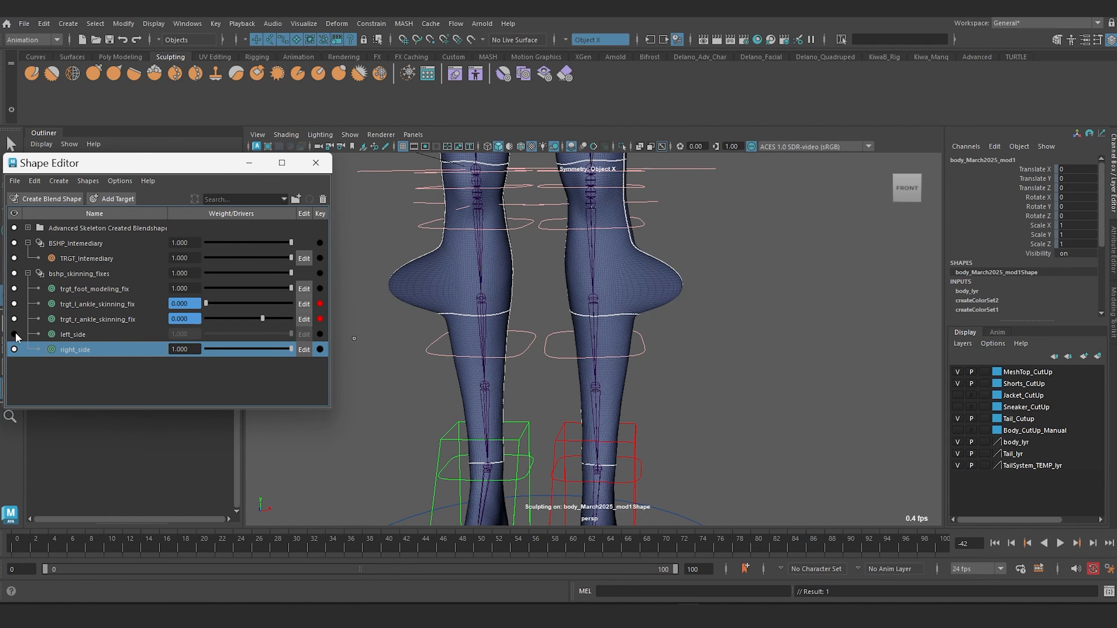
mouse_move(649, 311)
alt+mouse_down()
mouse_move(615, 329)
mouse_move(629, 324)
alt+mouse_up()
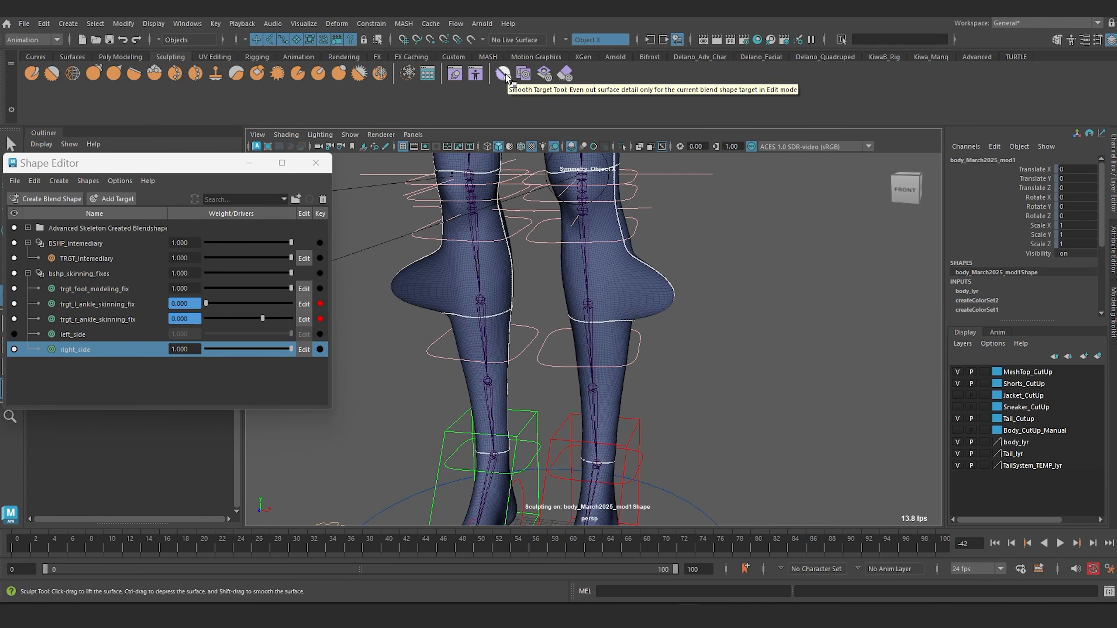
click(567, 74)
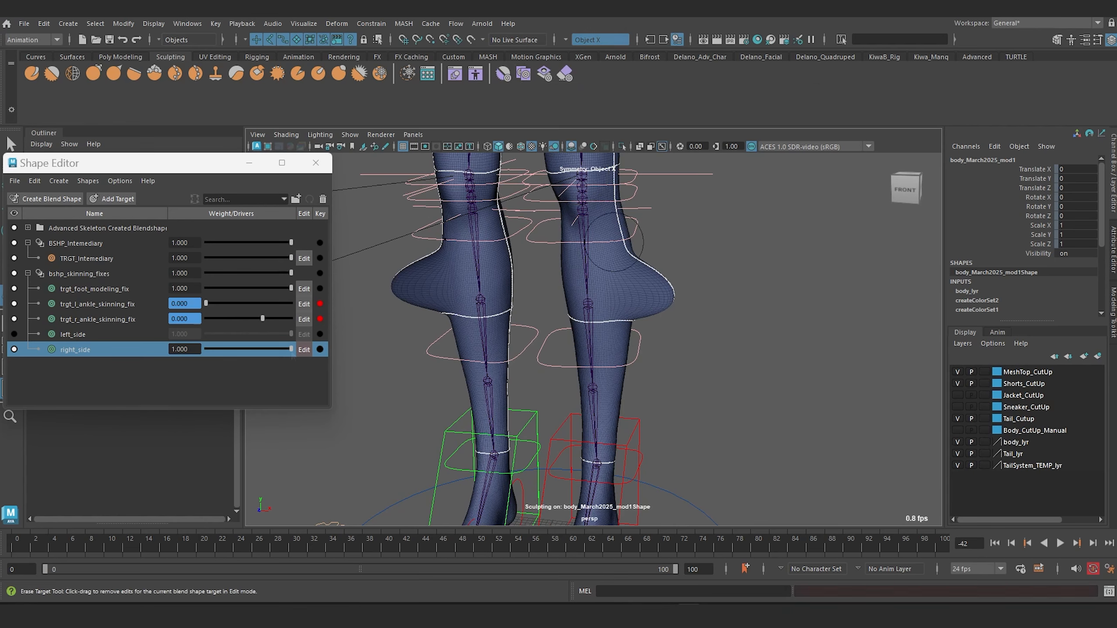
click(306, 352)
mouse_move(649, 266)
mouse_down()
mouse_move(658, 278)
mouse_move(620, 273)
mouse_move(649, 301)
mouse_move(635, 233)
mouse_up()
key(b)
key(q)
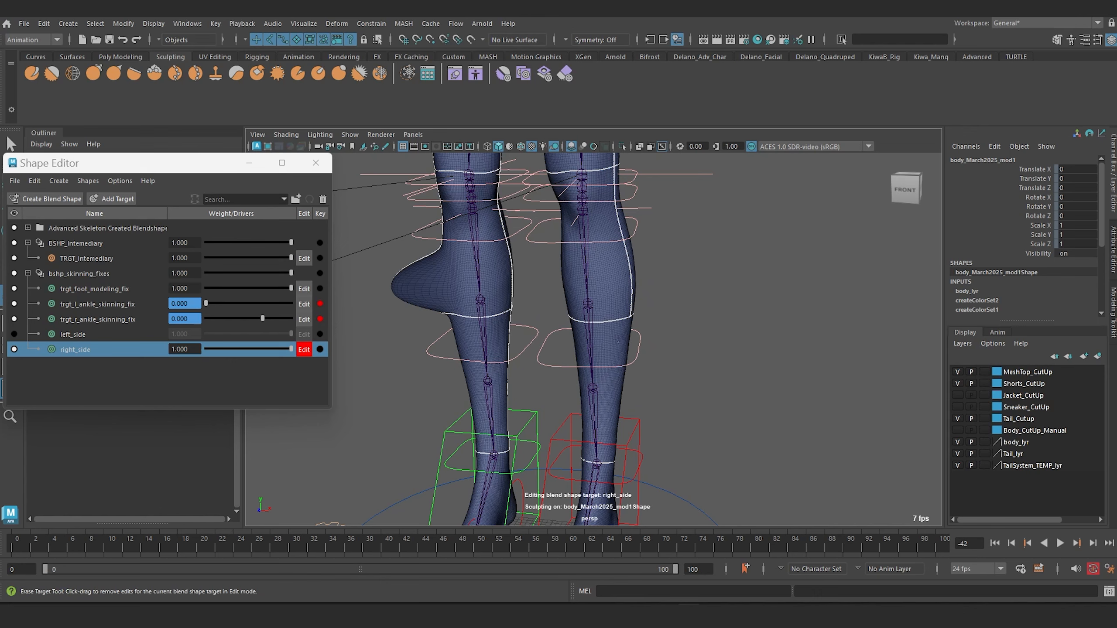
click(304, 349)
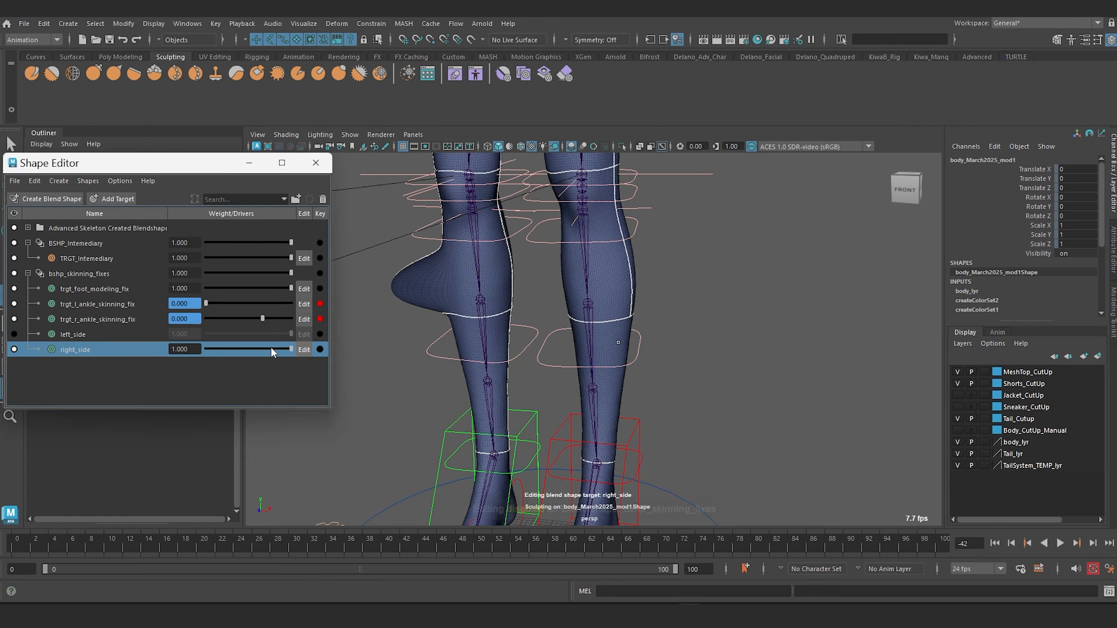
- With only left_side shown, erase the bulge on the character's right calf from that target, stop editing it, and turn right_side back on
click(14, 349)
click(14, 335)
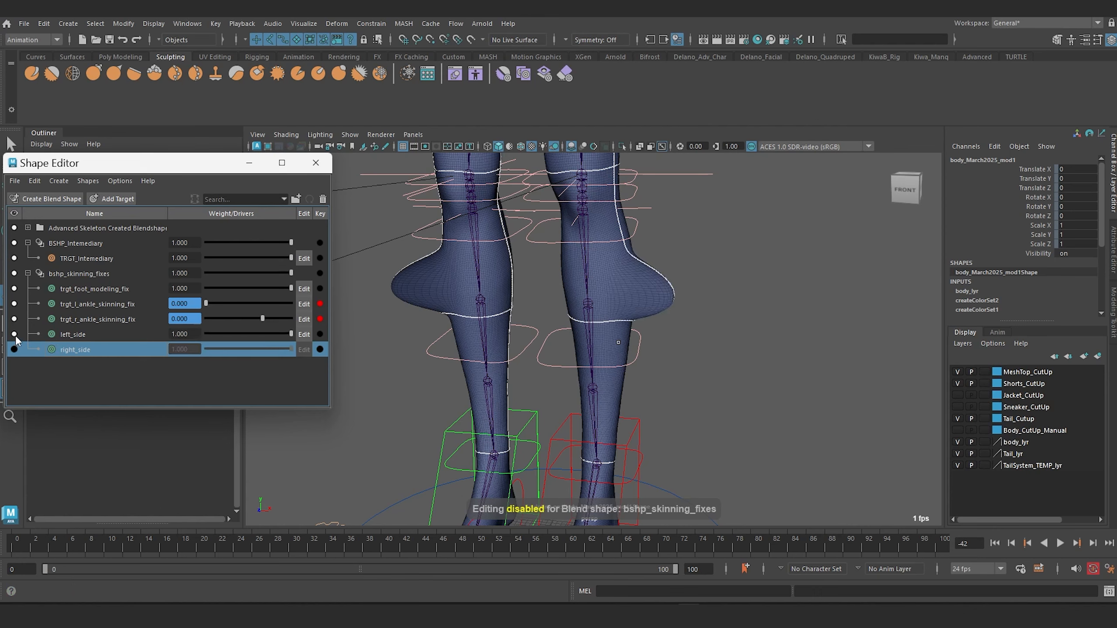
click(305, 334)
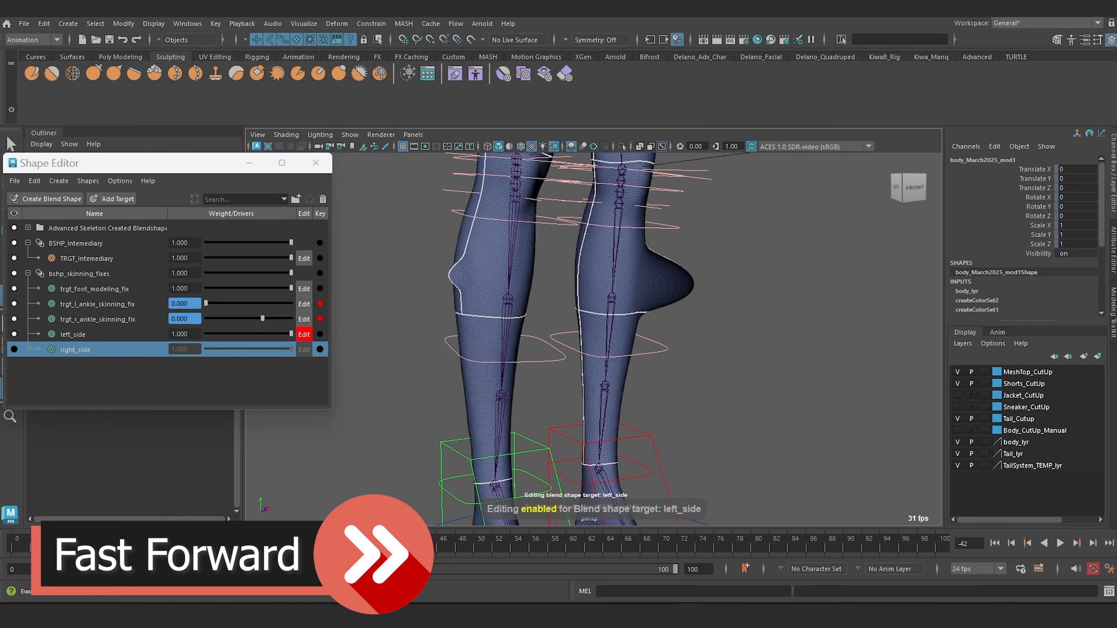
alt+drag(479, 285, 440, 307)
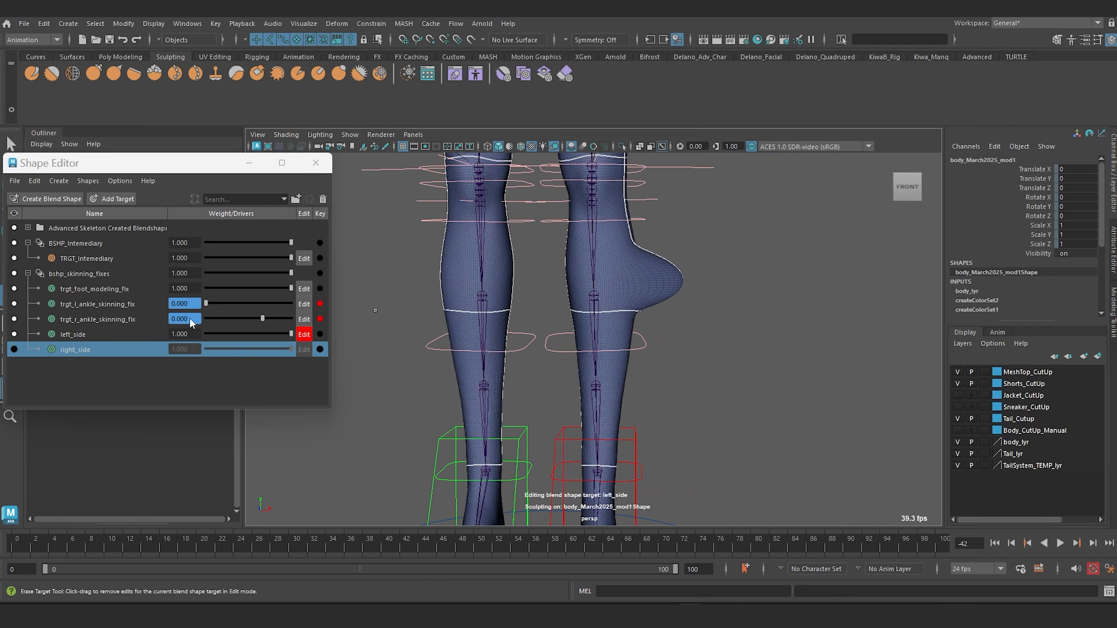
click(304, 334)
click(14, 349)
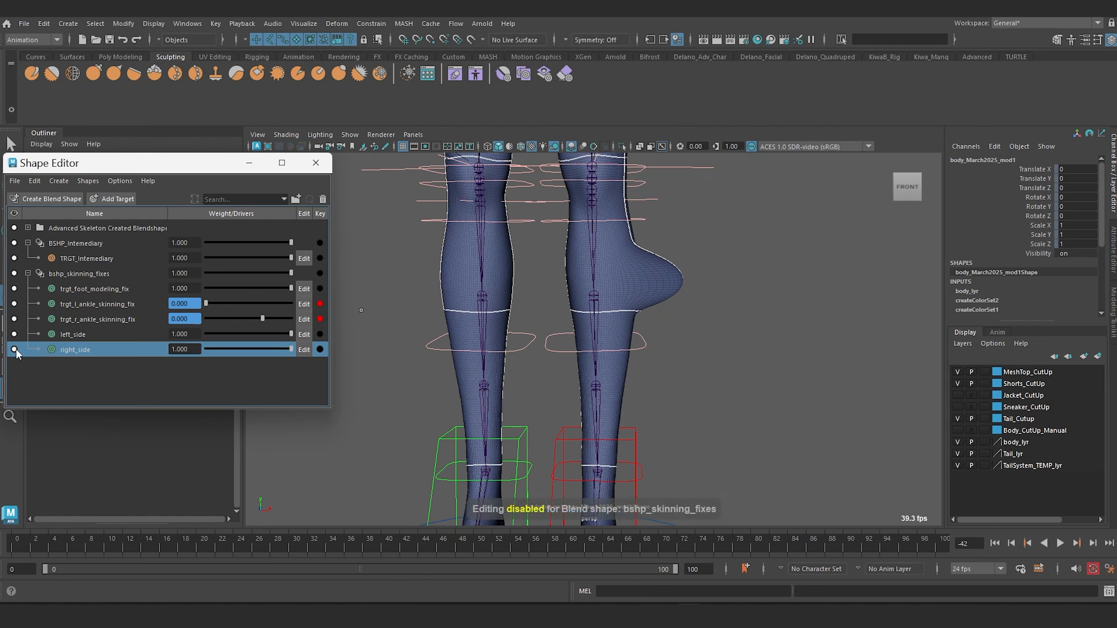
- Test the left_side and right_side weights to check that each target deforms only its own calf
click(78, 334)
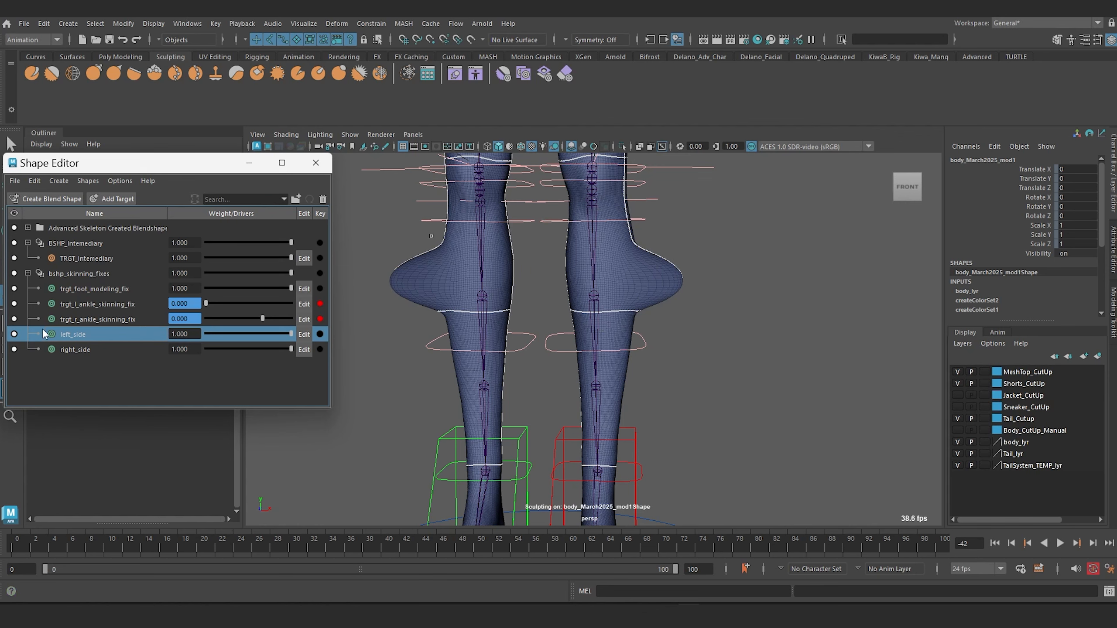
click(204, 334)
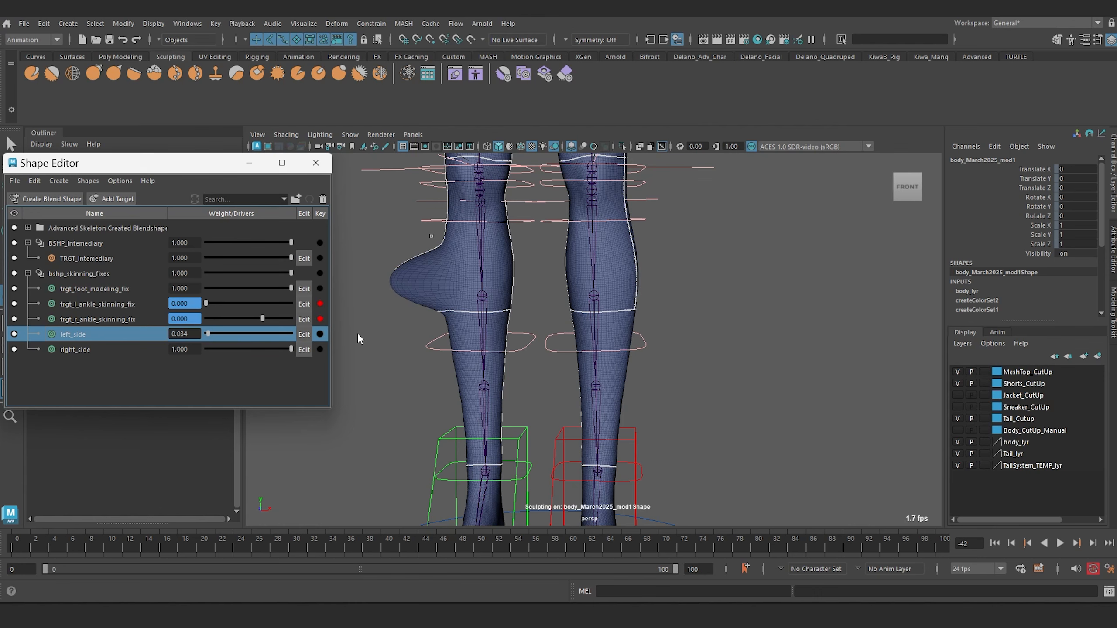
drag(282, 333, 208, 348)
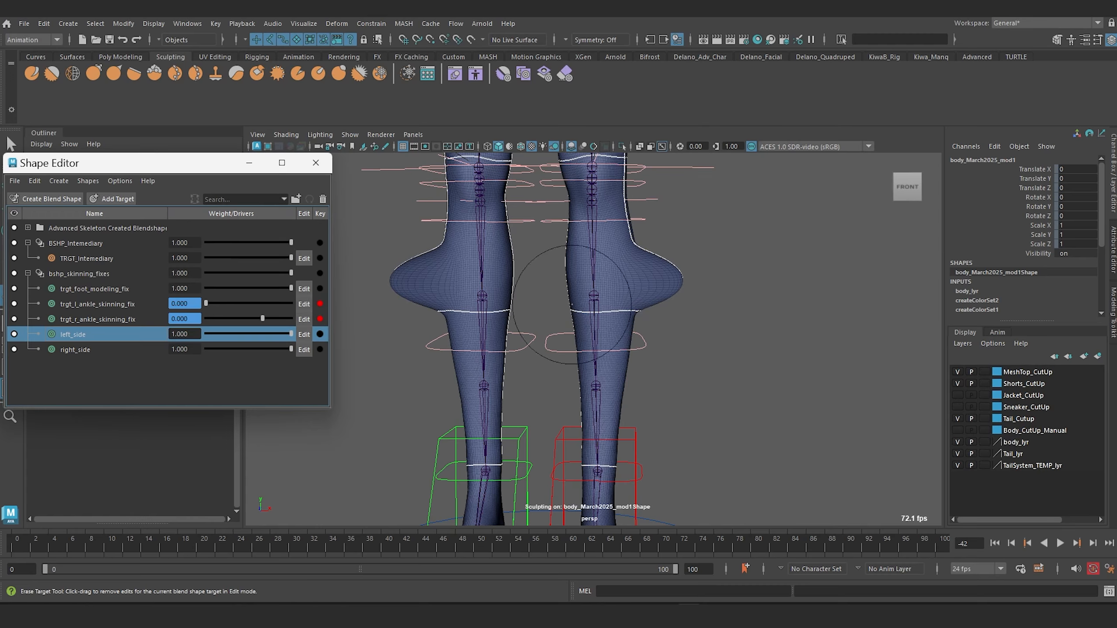
- Expand the Advanced Skeleton Created Blendshapes group and review the list of all input operations on the body mesh
scroll(462, 276, down, 5)
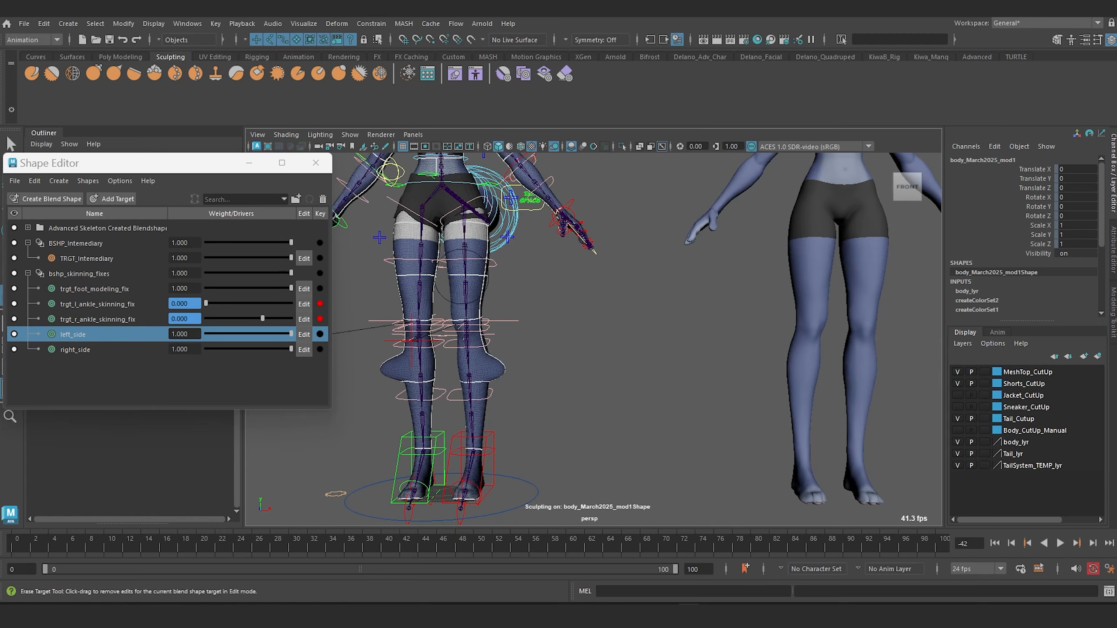
alt+middle_drag(459, 279, 478, 319)
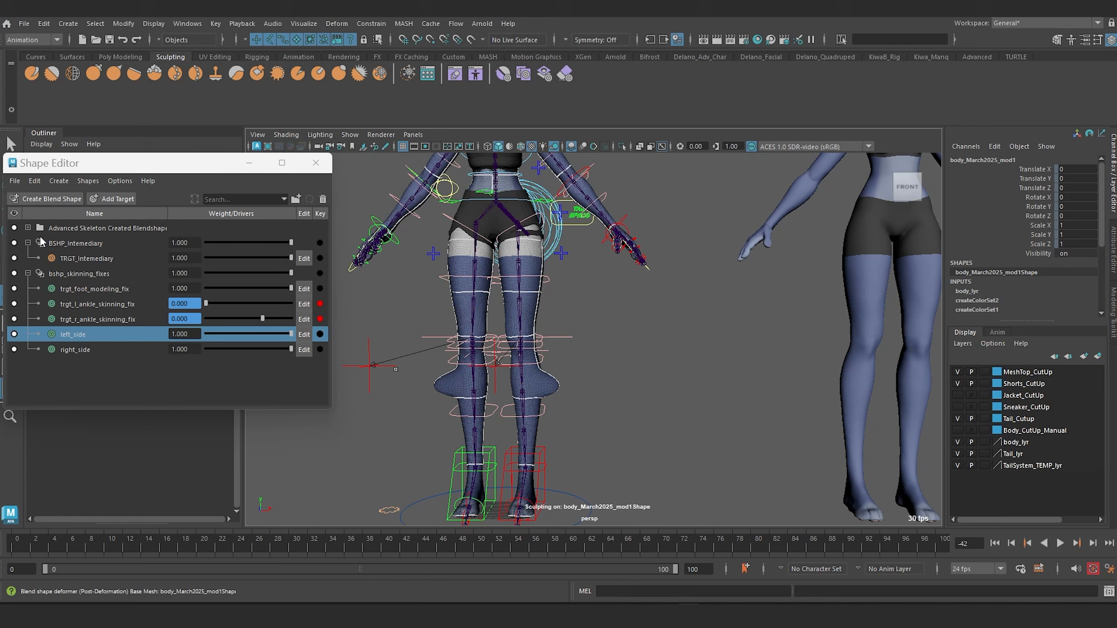
click(28, 228)
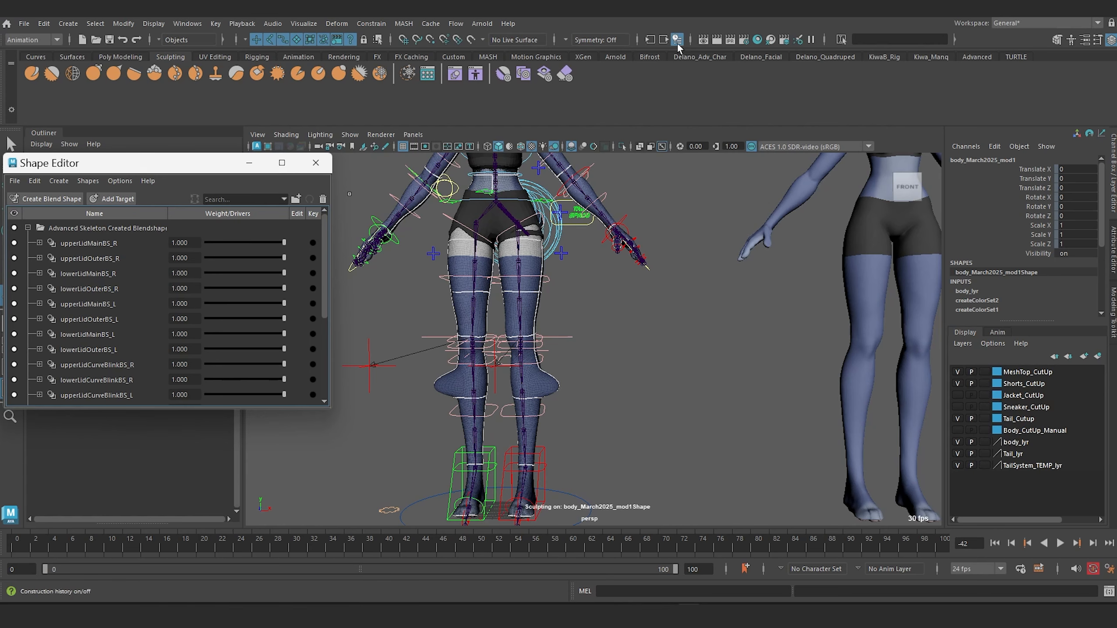
click(651, 41)
click(696, 263)
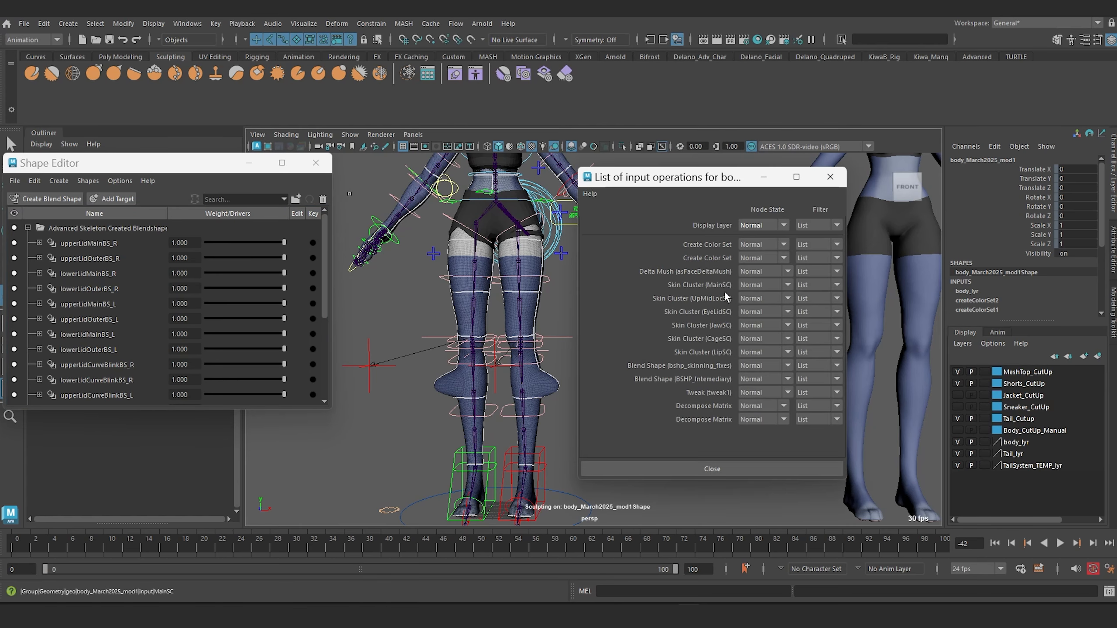
click(831, 176)
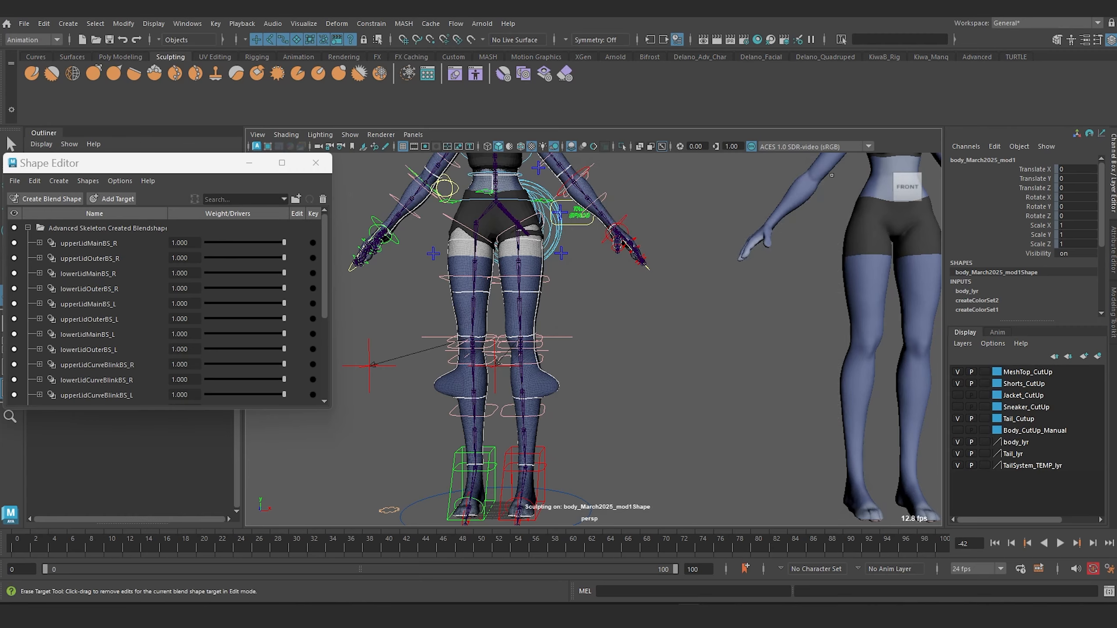
scroll(442, 391, up, 3)
scroll(443, 391, down, 5)
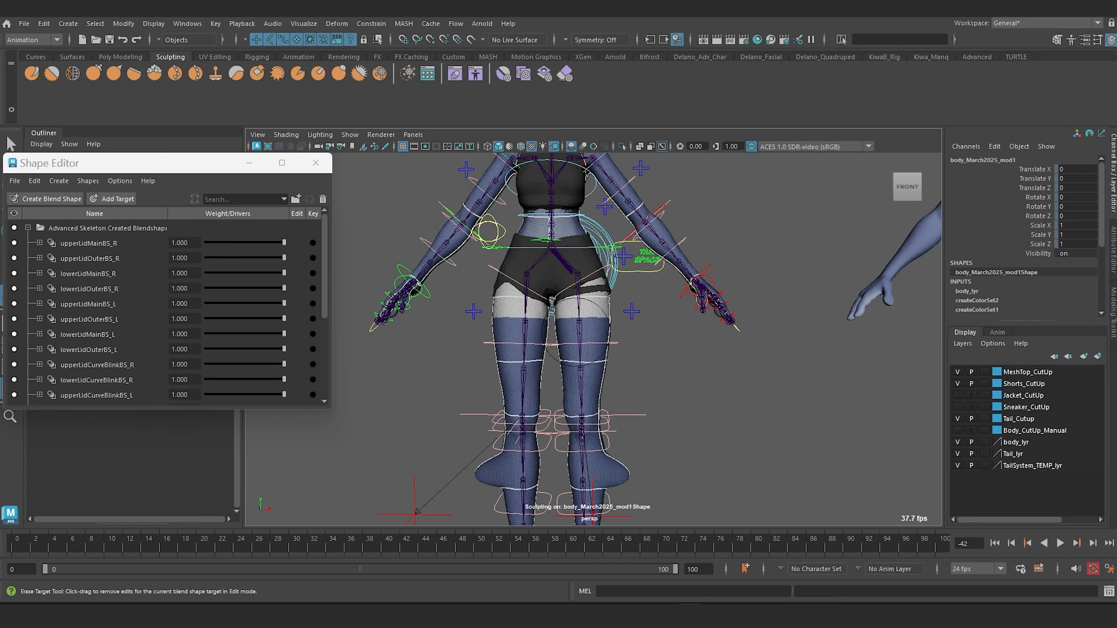
scroll(501, 395, up, 5)
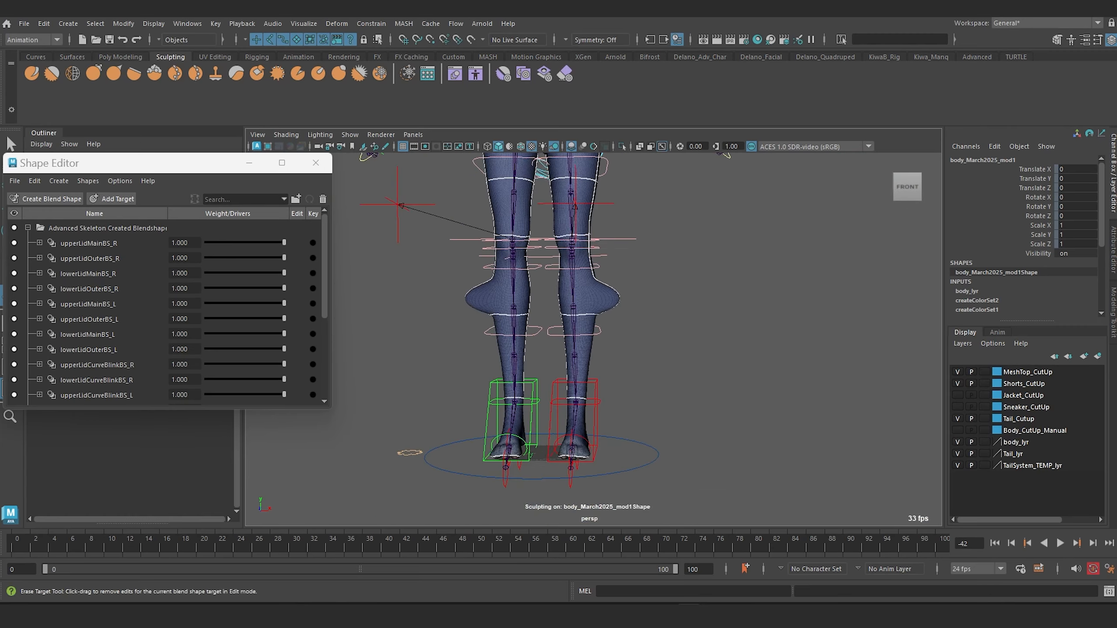